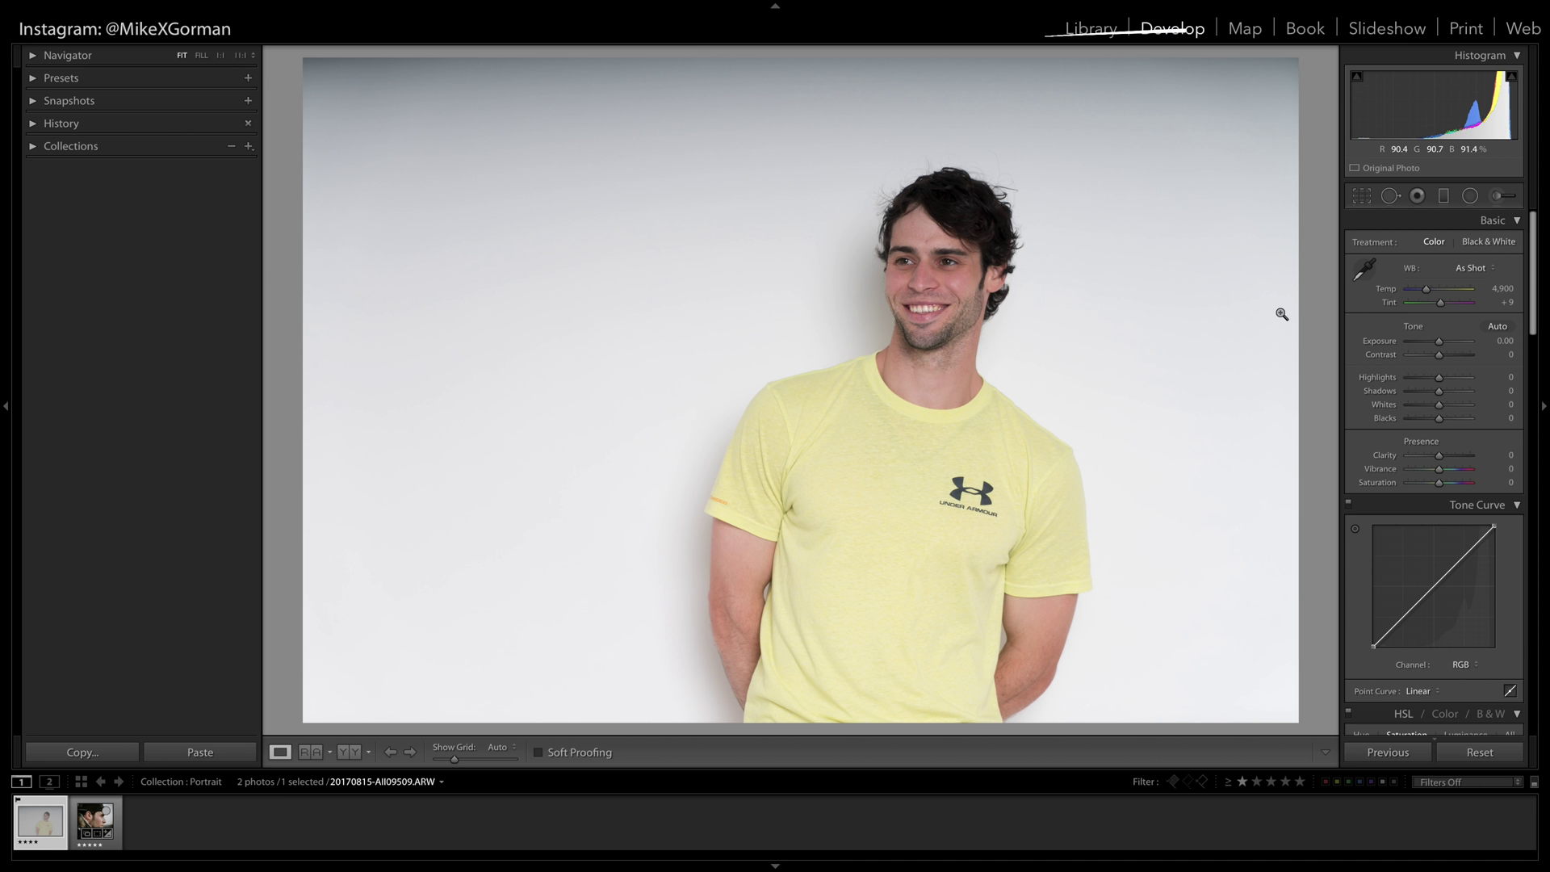
Step: Crop the photo to a portrait frame around the man, trimming both sides and the empty background above his head
{"action": "left_click", "coordinate": [1362, 196]}
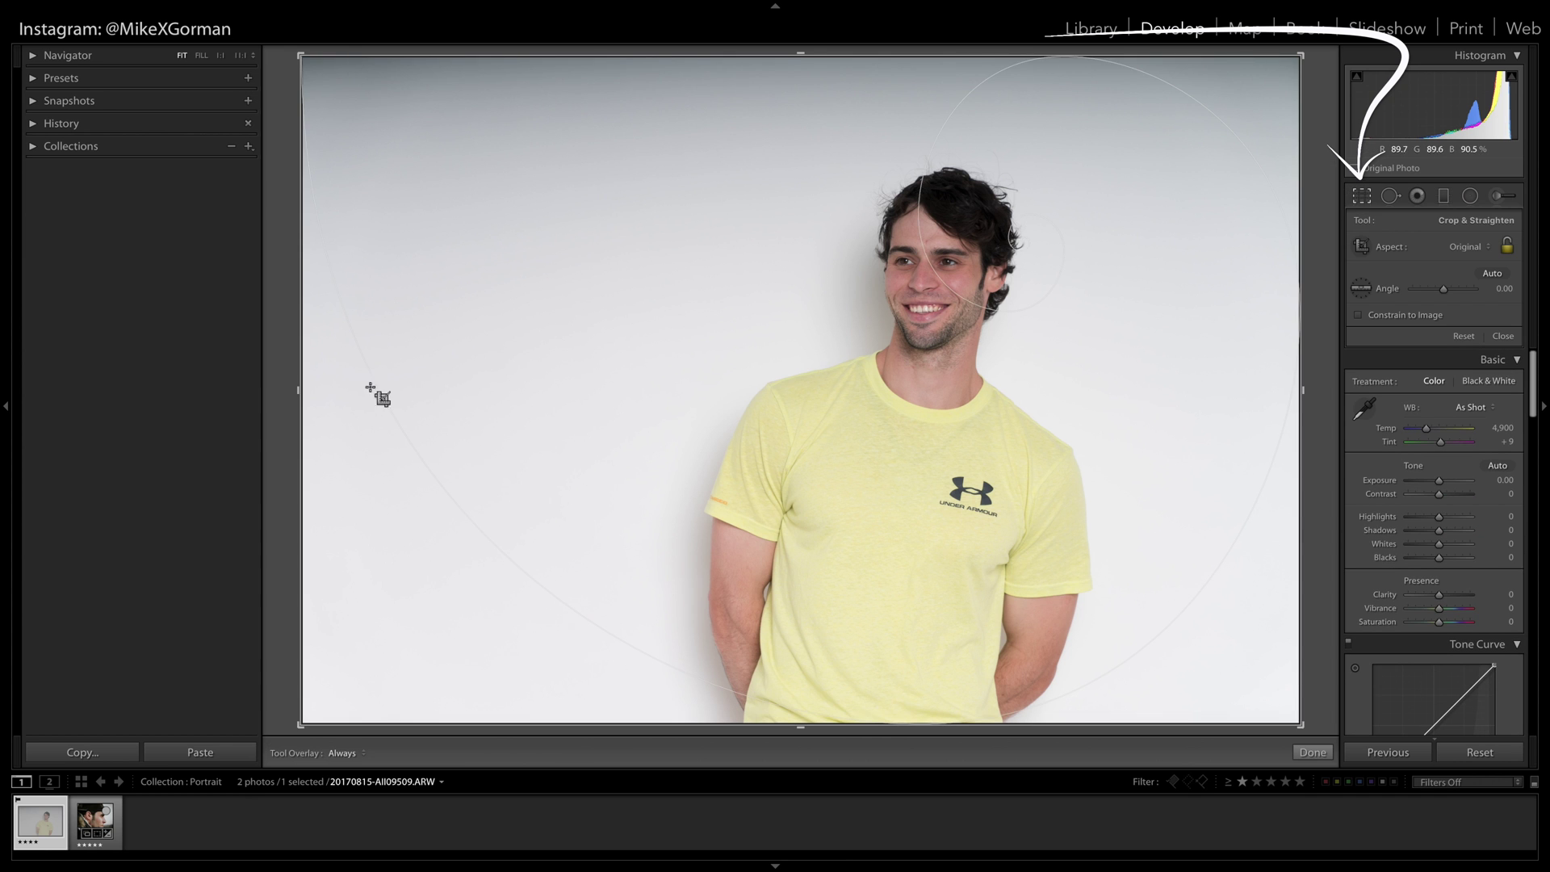
{"action": "left_click_drag", "start_coordinate": [300, 391], "coordinate": [471, 398]}
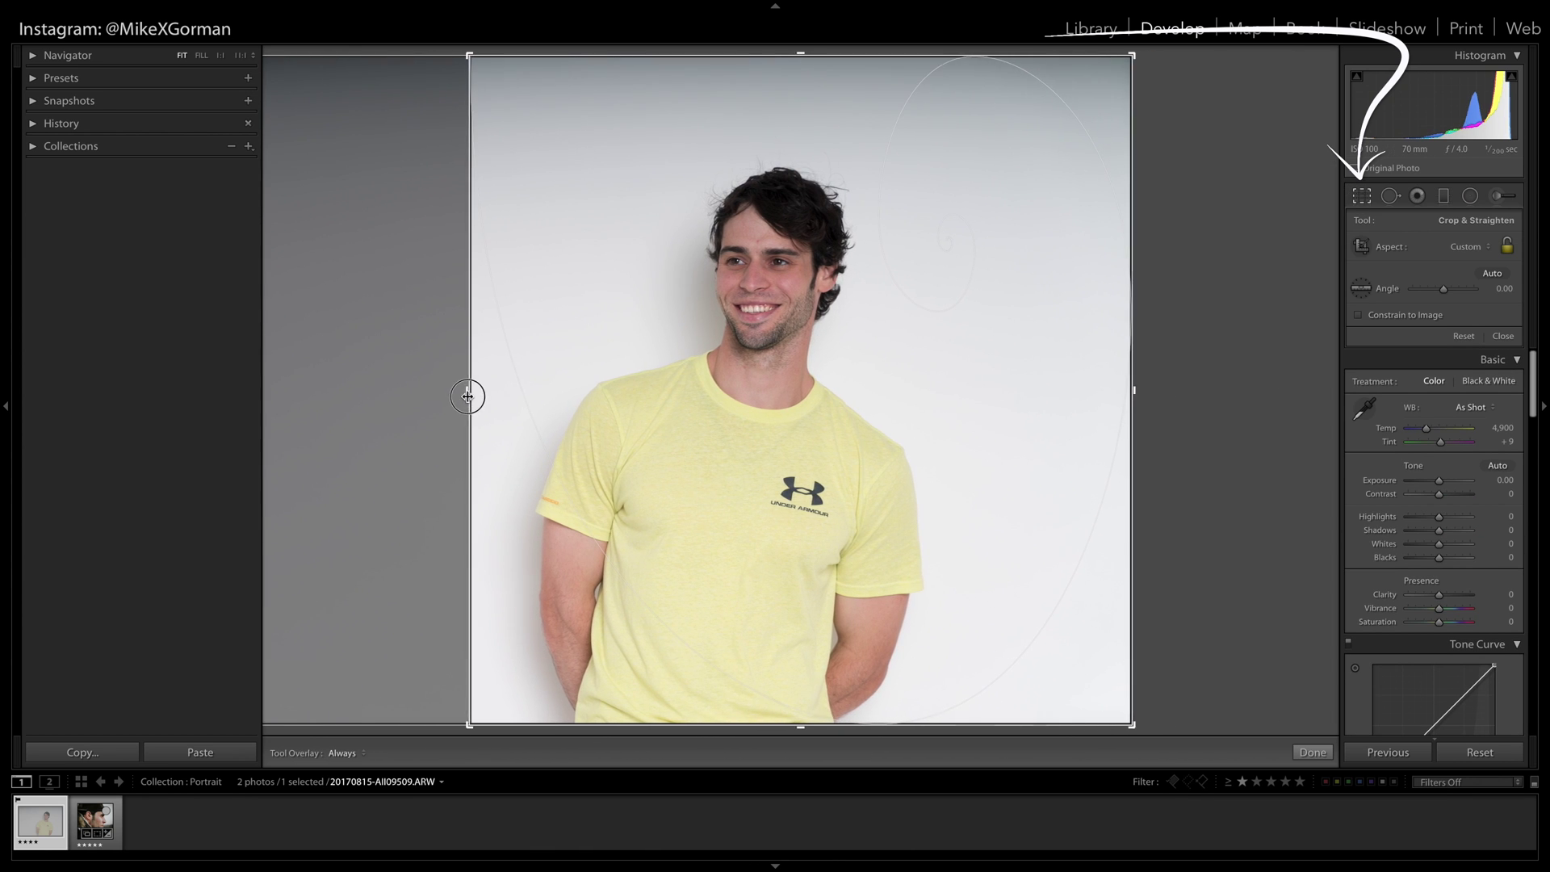
{"action": "left_click_drag", "start_coordinate": [1127, 391], "coordinate": [1008, 396]}
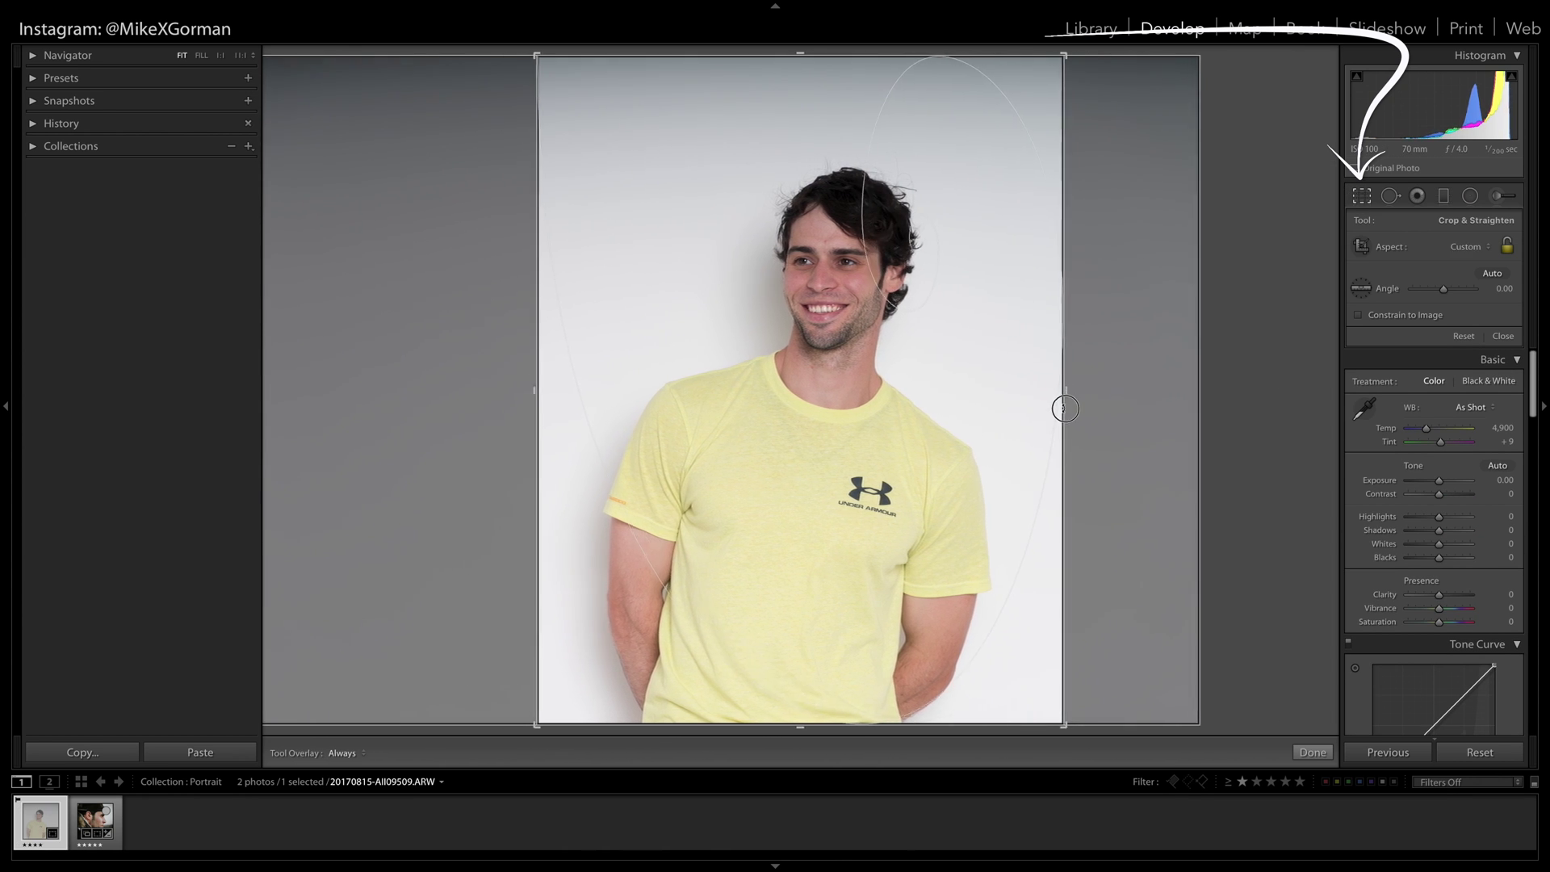
{"action": "left_click_drag", "start_coordinate": [802, 53], "coordinate": [798, 90]}
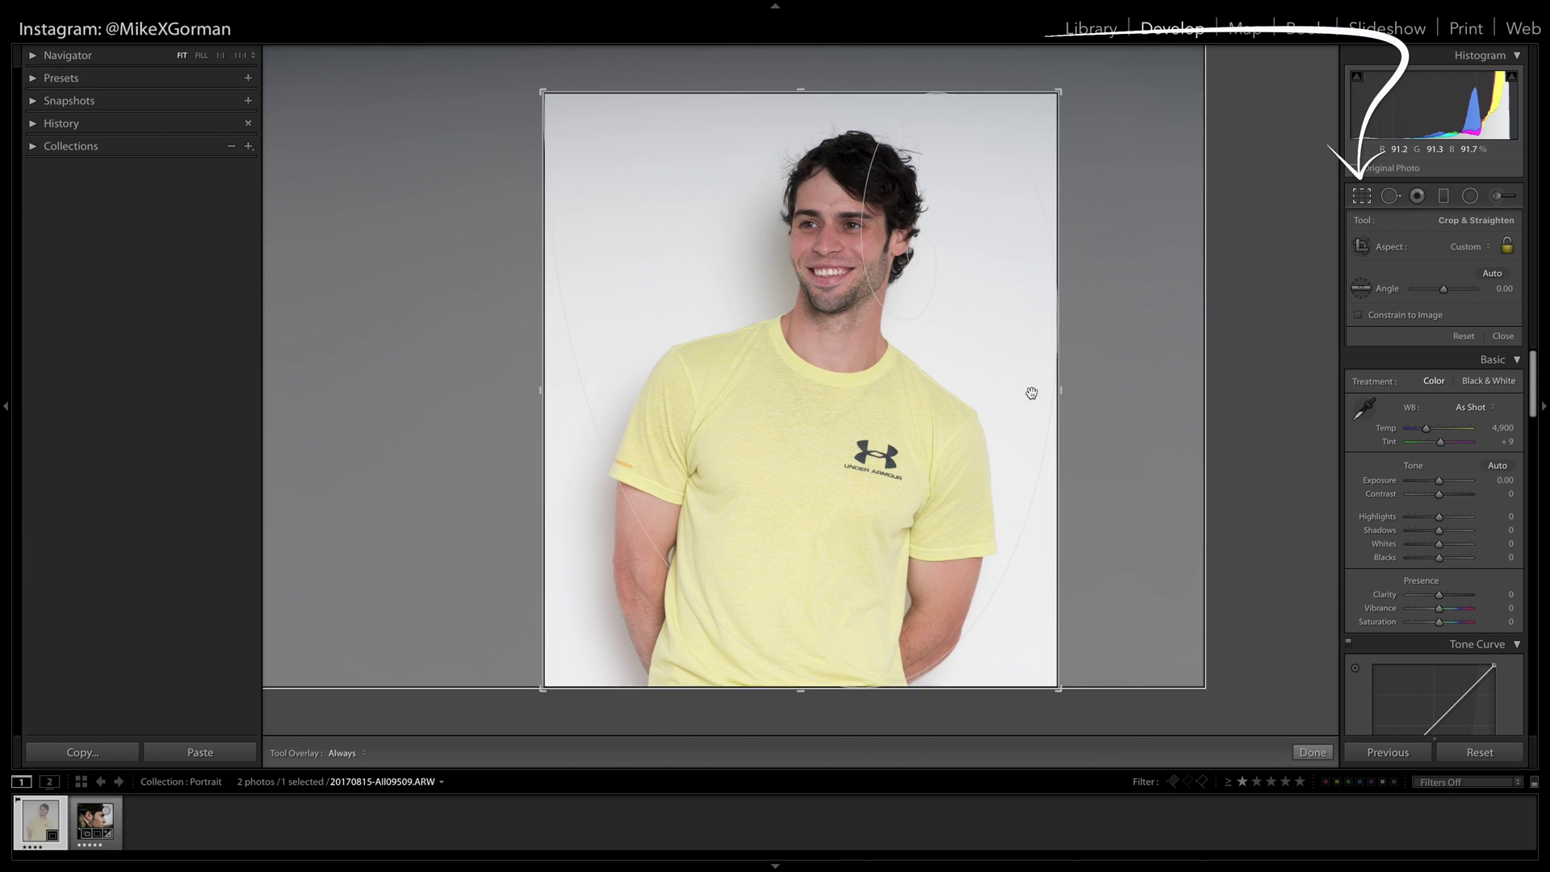
{"action": "left_click", "coordinate": [1312, 751]}
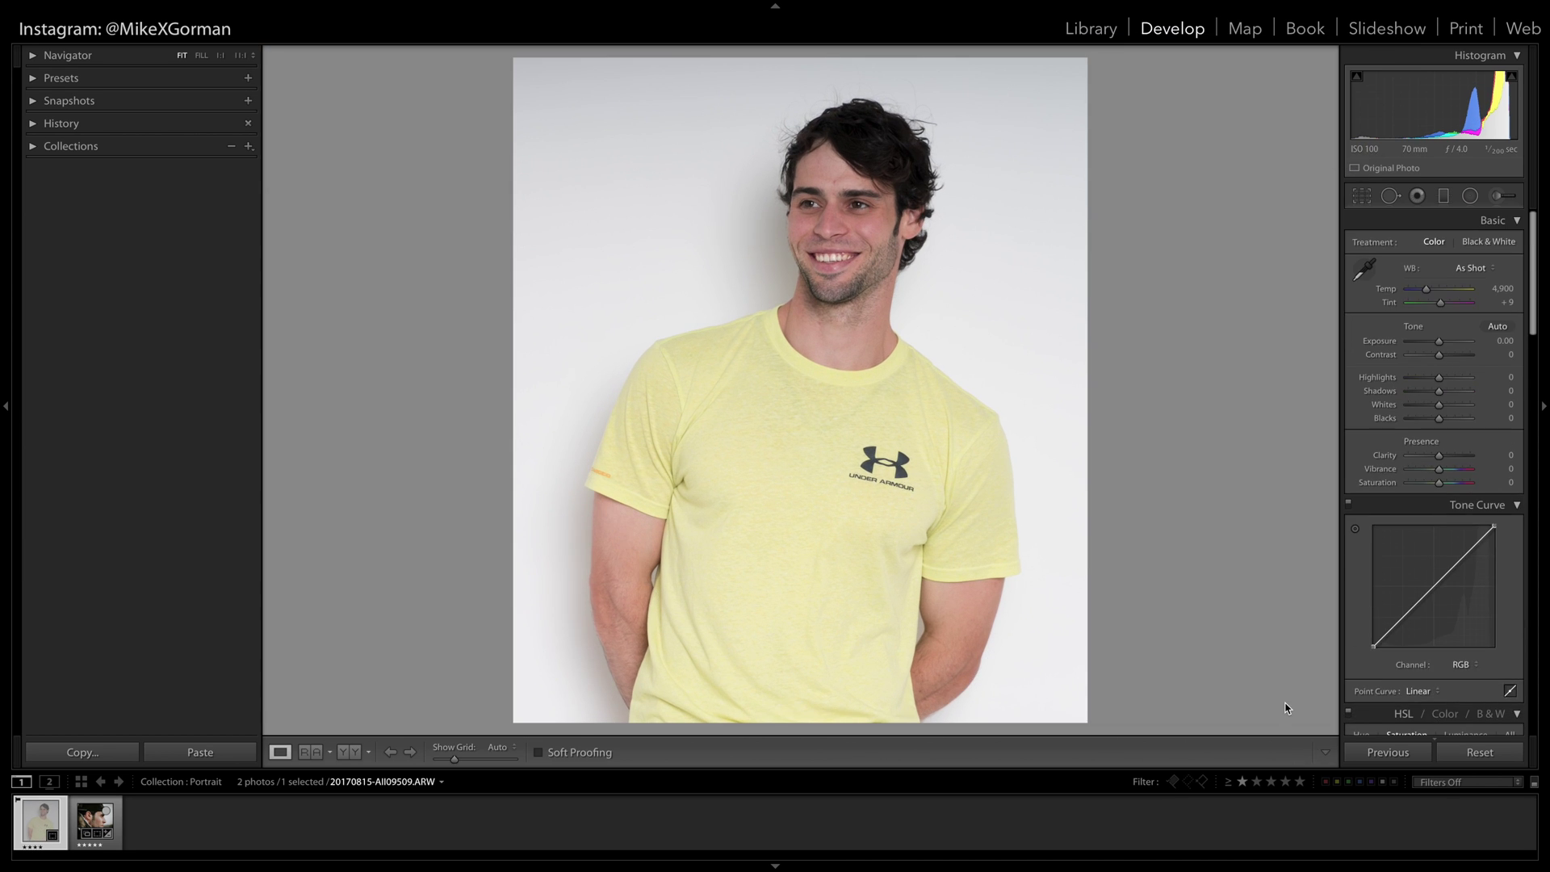
Step: Shape the RGB tone curve into a gentle S with three points, lowering the shadows and raising the highlights
{"action": "left_click", "coordinate": [1434, 585]}
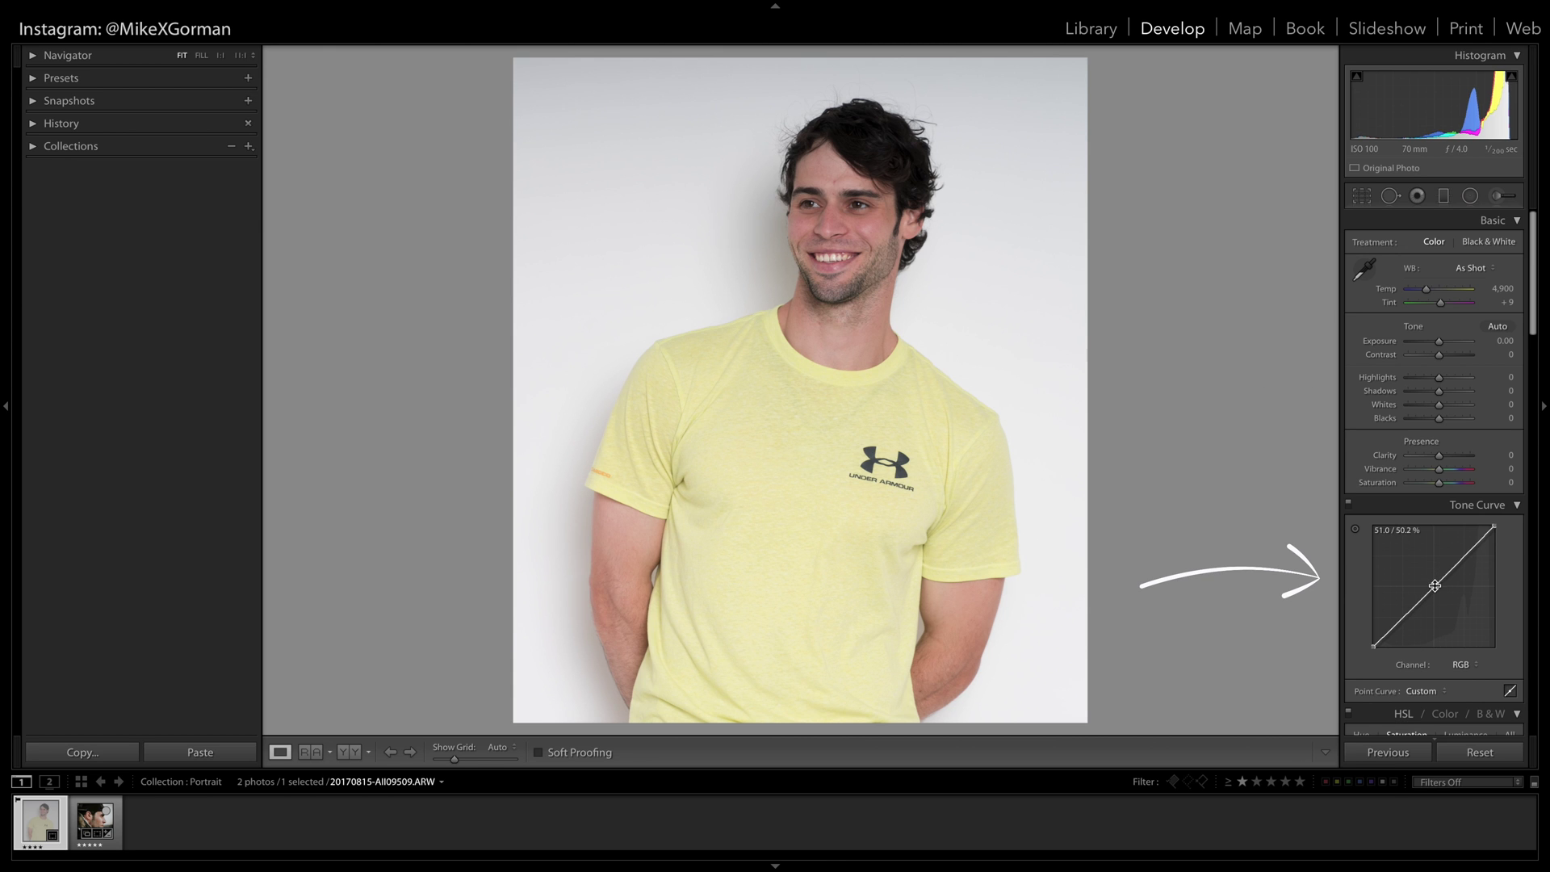
{"action": "left_click", "coordinate": [1401, 620]}
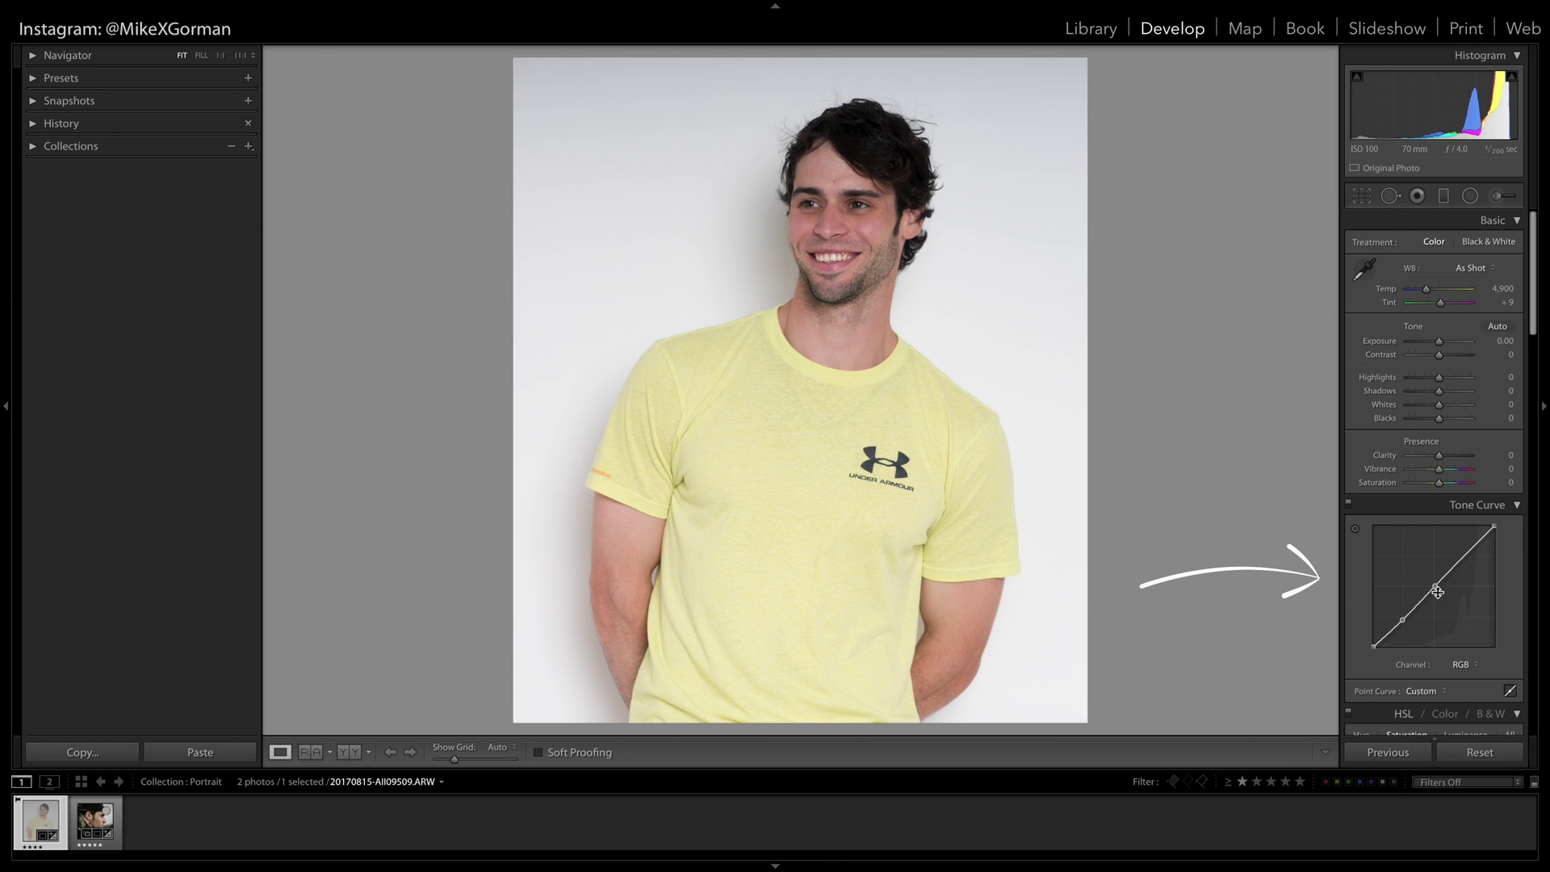
{"action": "left_click", "coordinate": [1463, 557]}
{"action": "left_click_drag", "start_coordinate": [1404, 627], "coordinate": [1407, 627]}
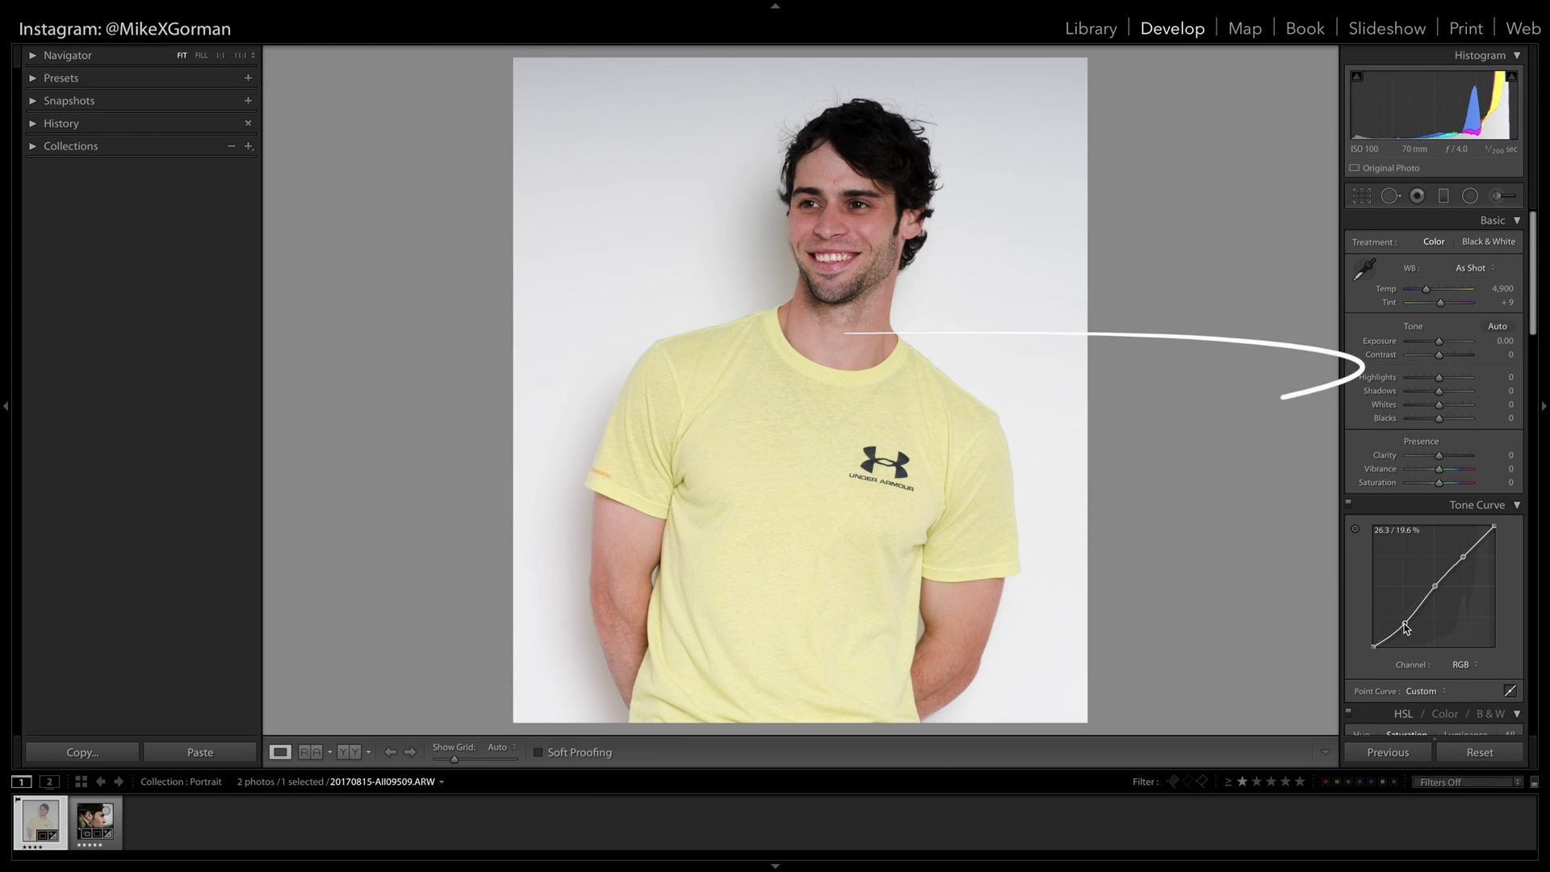
{"action": "left_click_drag", "start_coordinate": [1462, 558], "coordinate": [1461, 557]}
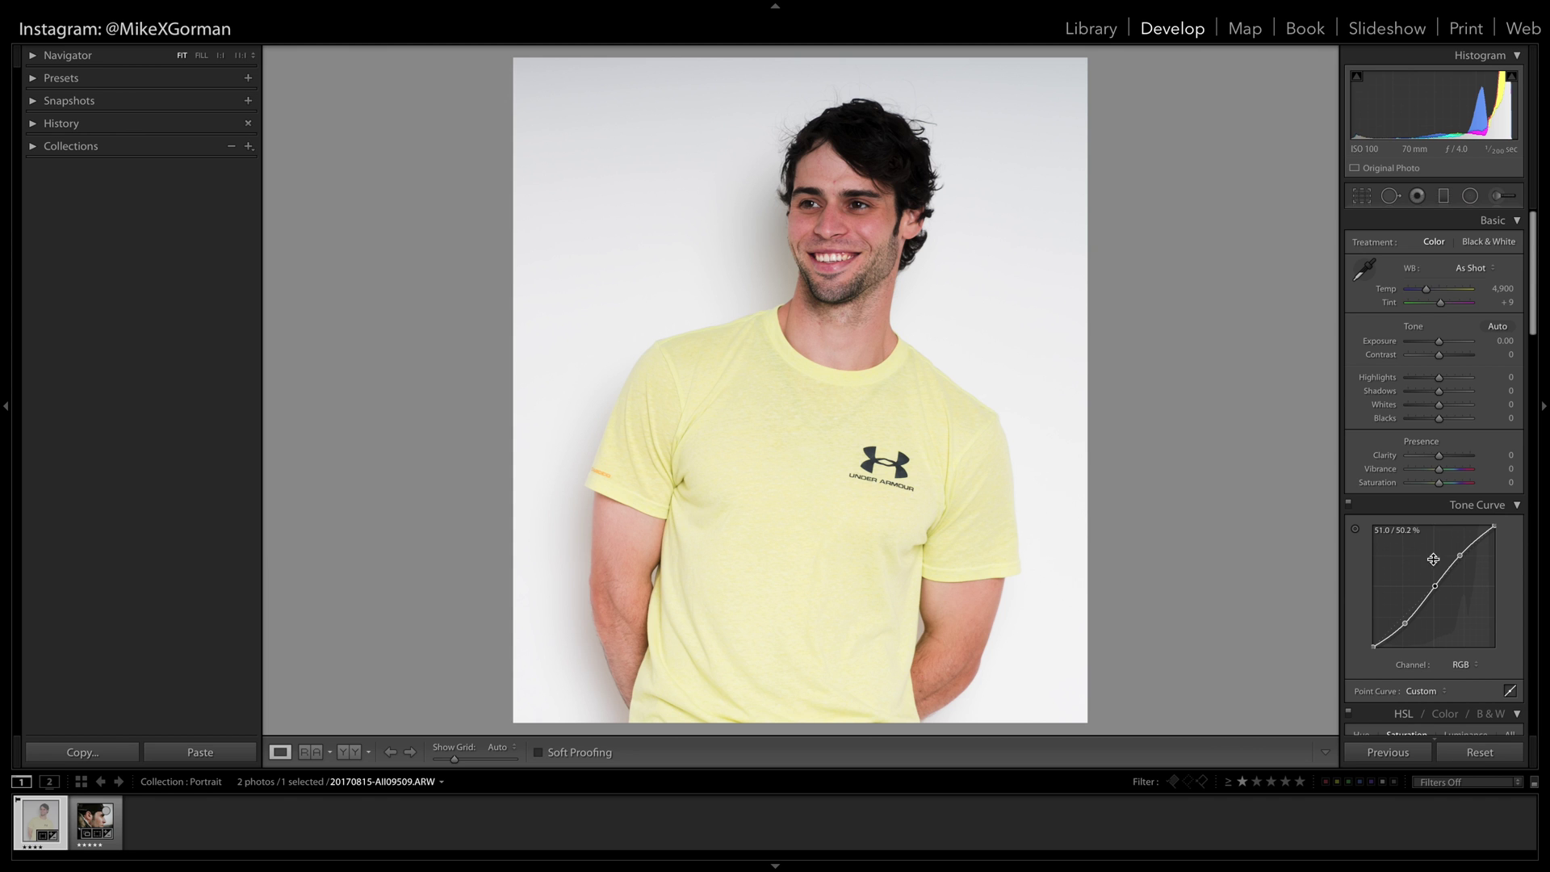
Step: Set the white balance temperature to 4,776 and raise the shadows to +43
{"action": "left_click", "coordinate": [1427, 290]}
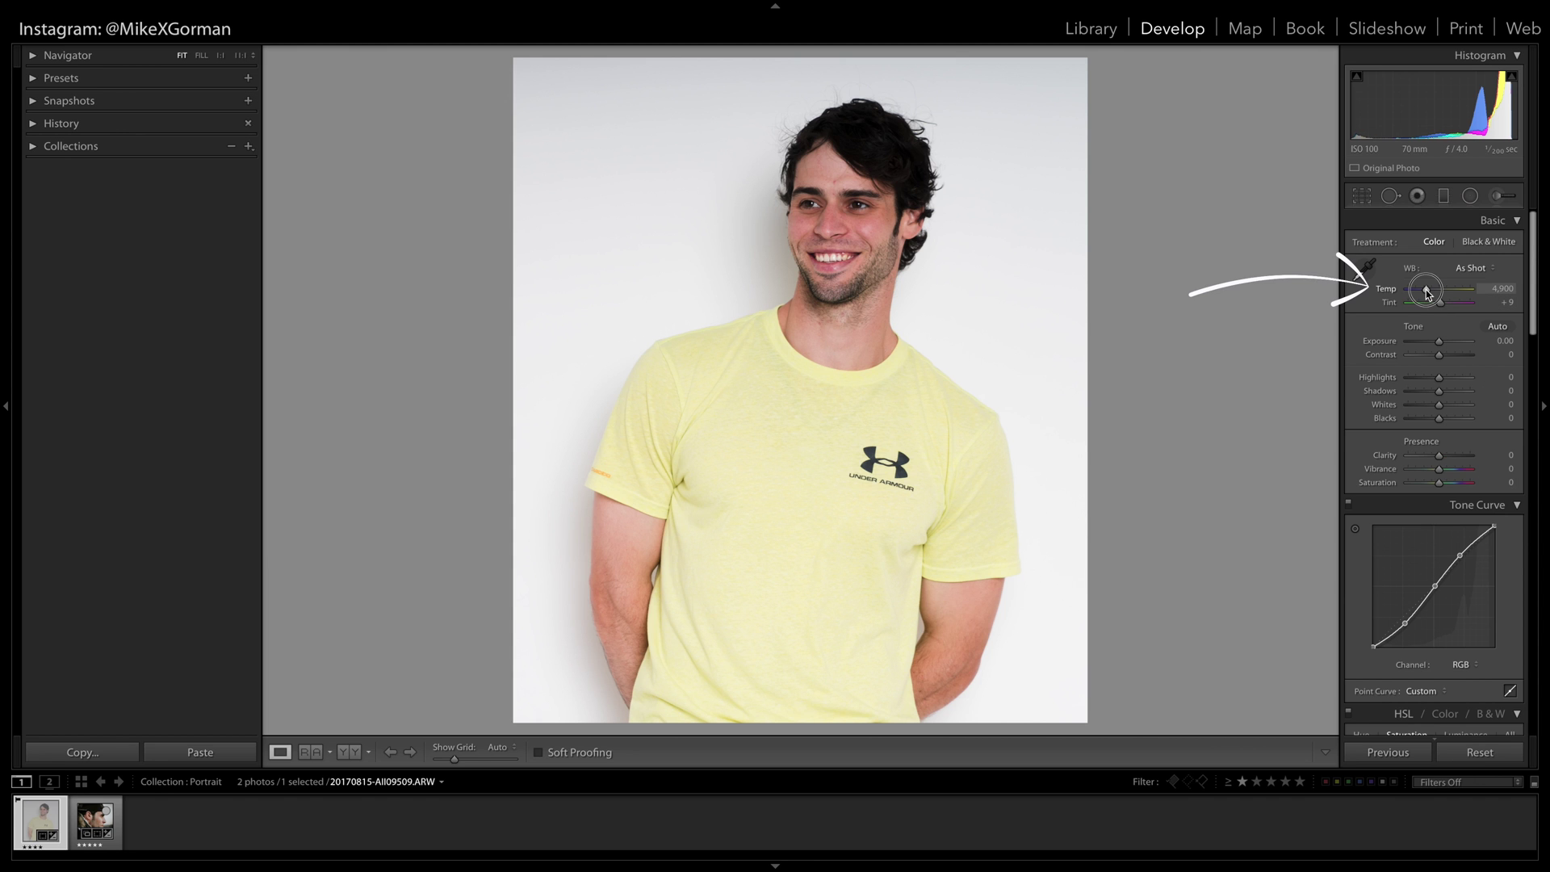
{"action": "left_click_drag", "start_coordinate": [1426, 292], "coordinate": [1425, 292]}
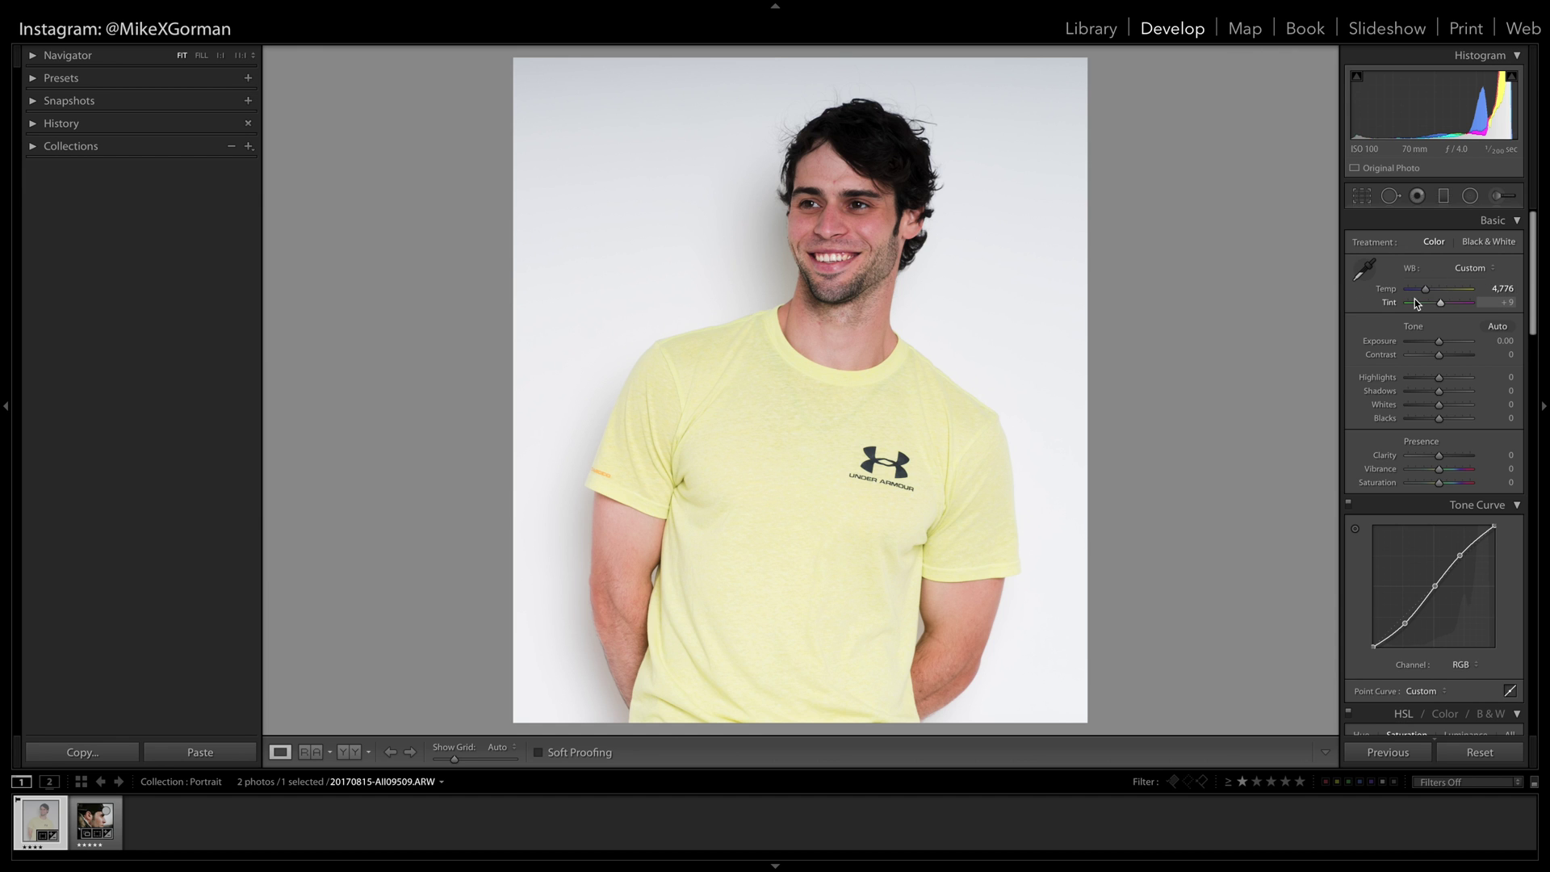
{"action": "left_click", "coordinate": [1440, 392]}
{"action": "left_click_drag", "start_coordinate": [1442, 396], "coordinate": [1456, 394]}
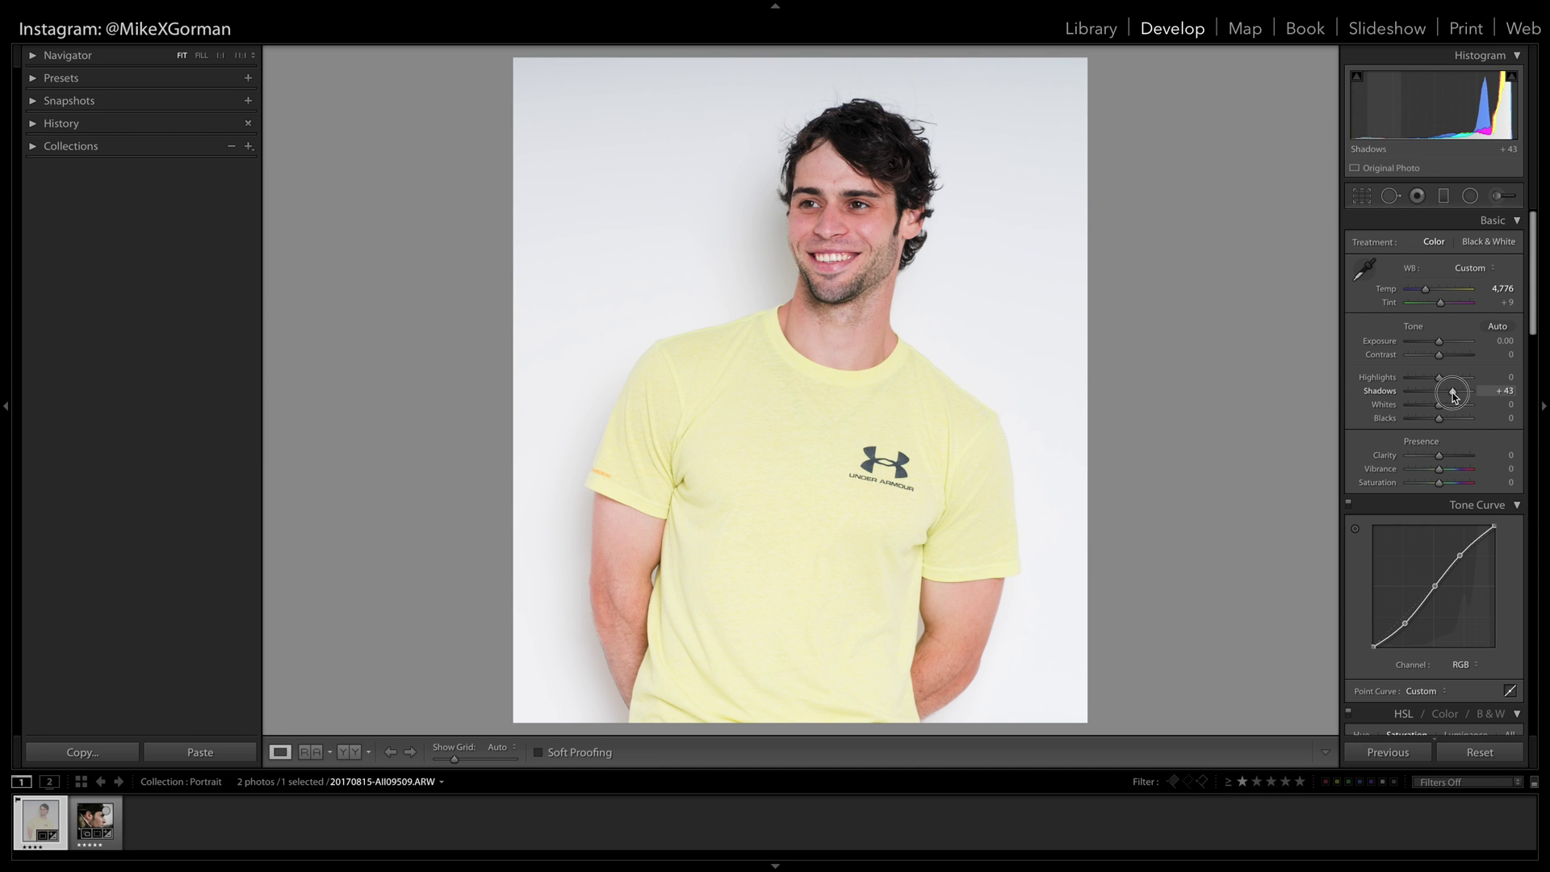
Step: Lower the highlights to −70 and set the clarity to +5
{"action": "left_click_drag", "start_coordinate": [1440, 379], "coordinate": [1417, 384]}
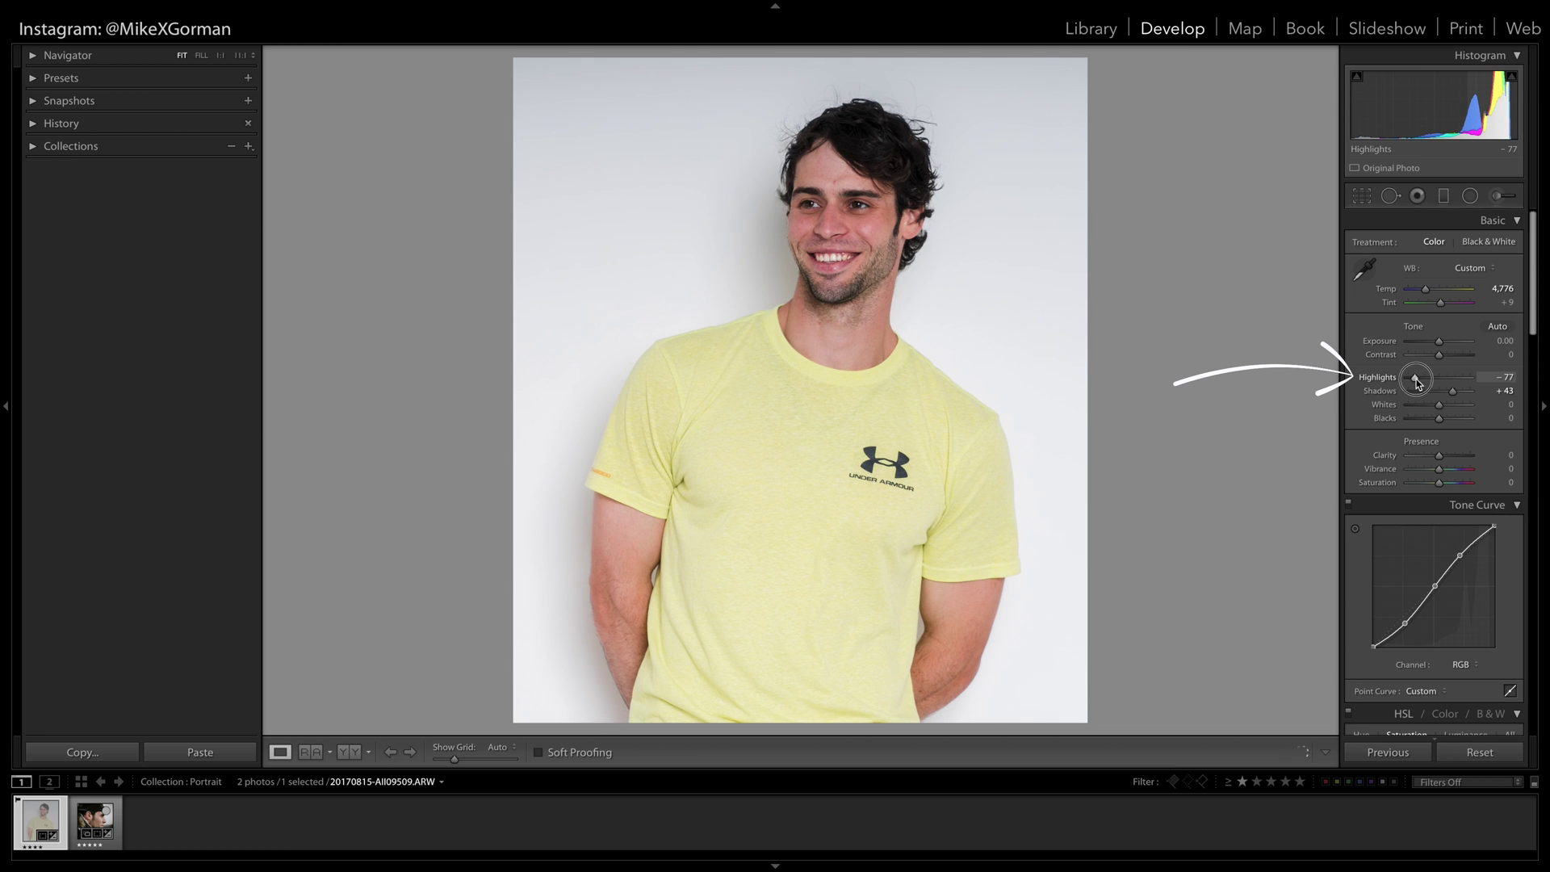
{"action": "left_click_drag", "start_coordinate": [1419, 384], "coordinate": [1420, 384]}
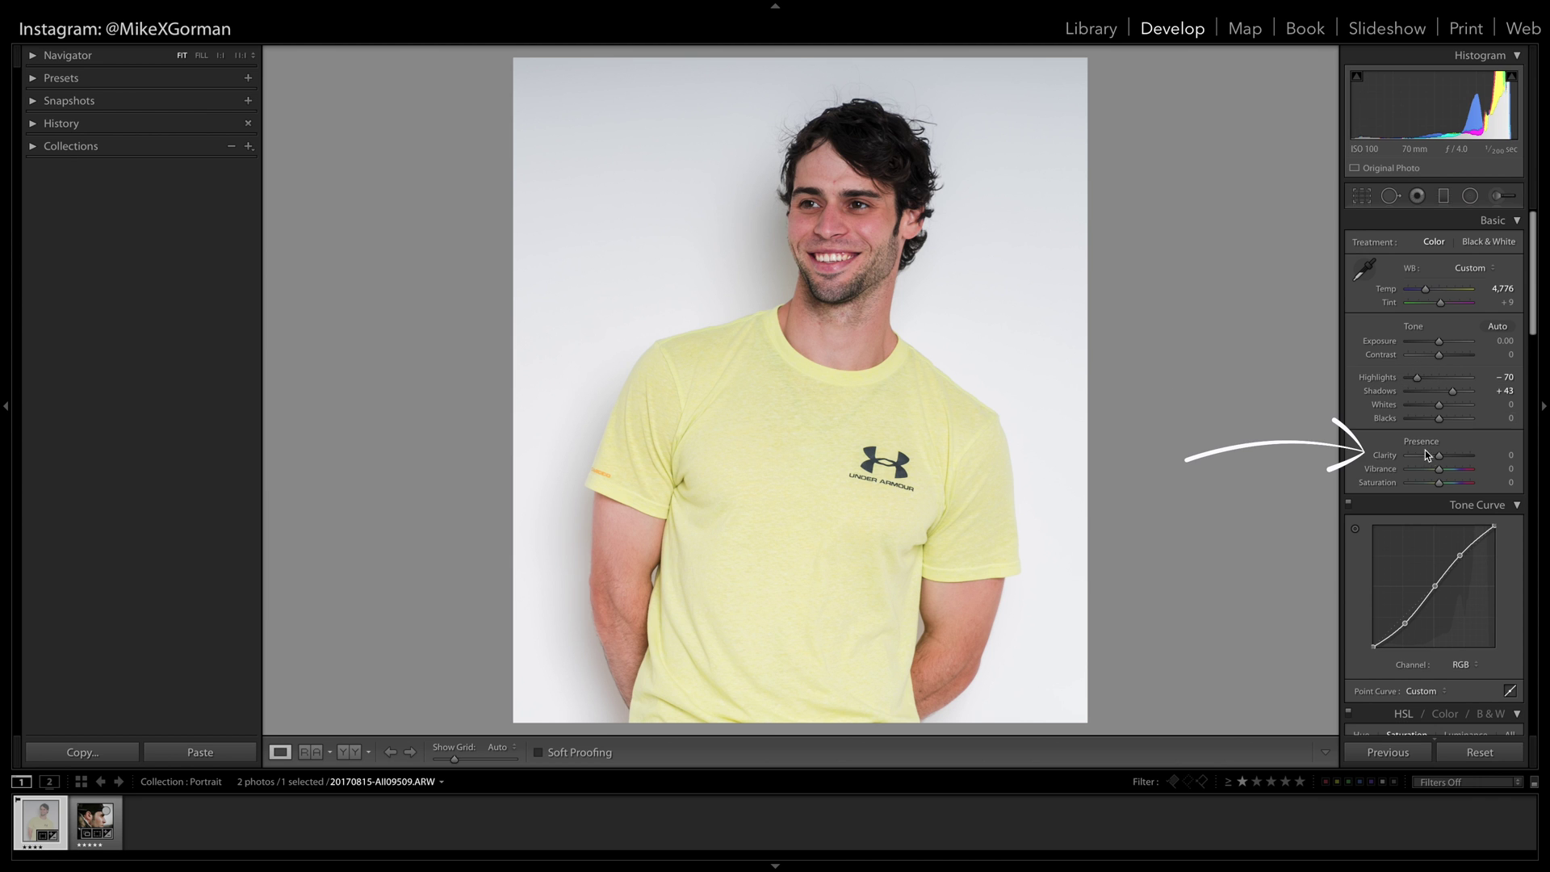
{"action": "left_click_drag", "start_coordinate": [1438, 454], "coordinate": [1440, 457]}
Step: Heal the red blemishes on the forehead and between the eyebrows with Spot Removal in Heal mode, feather 0 and opacity 100
{"action": "left_click", "coordinate": [268, 135]}
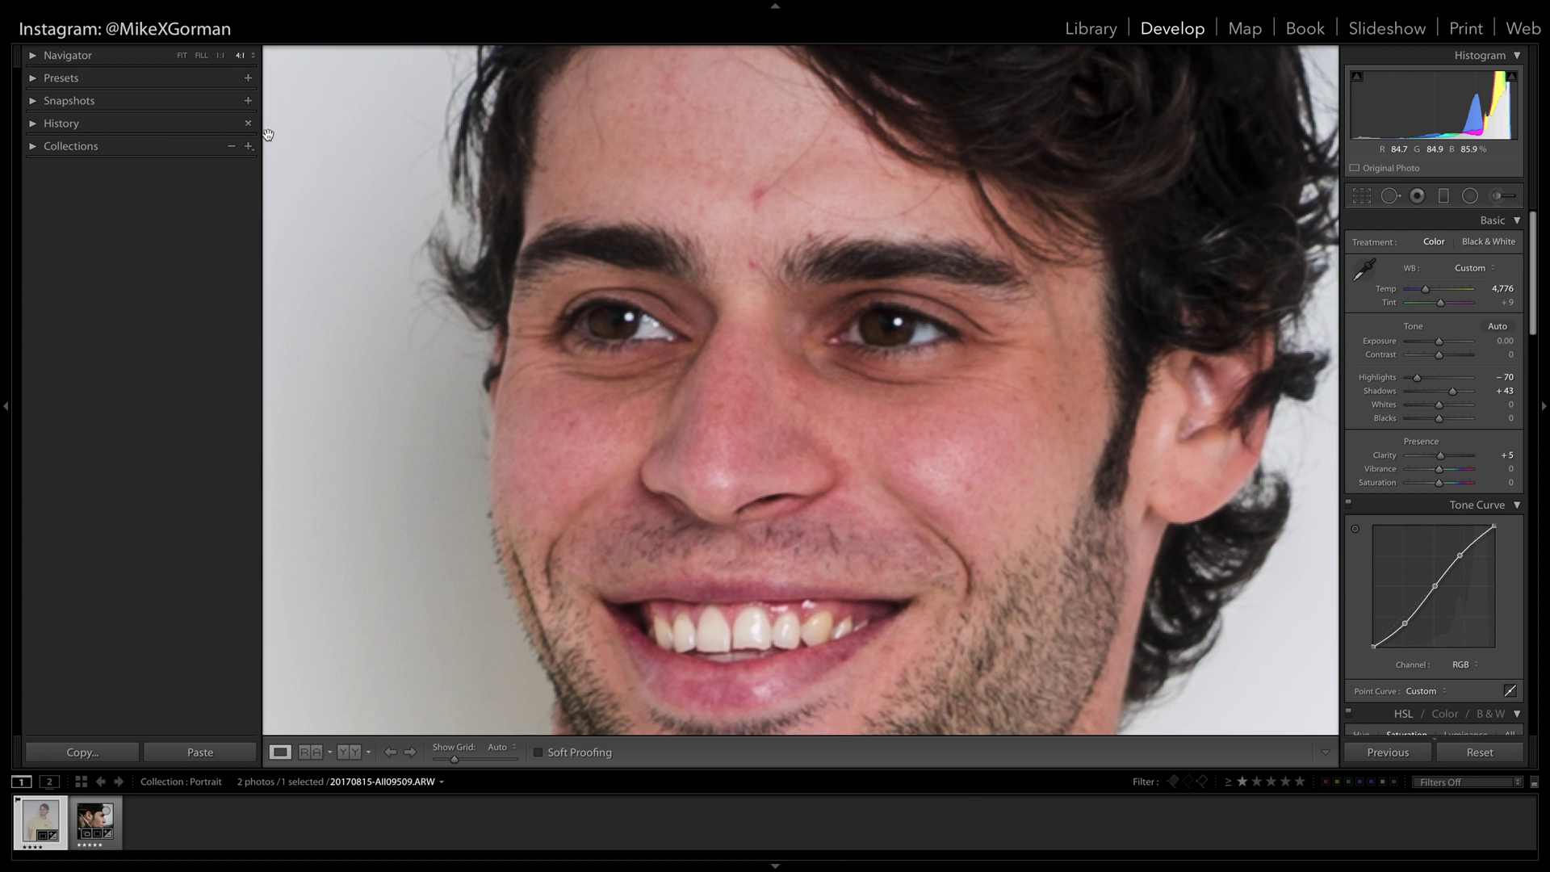
{"action": "left_click_drag", "start_coordinate": [710, 349], "coordinate": [653, 453]}
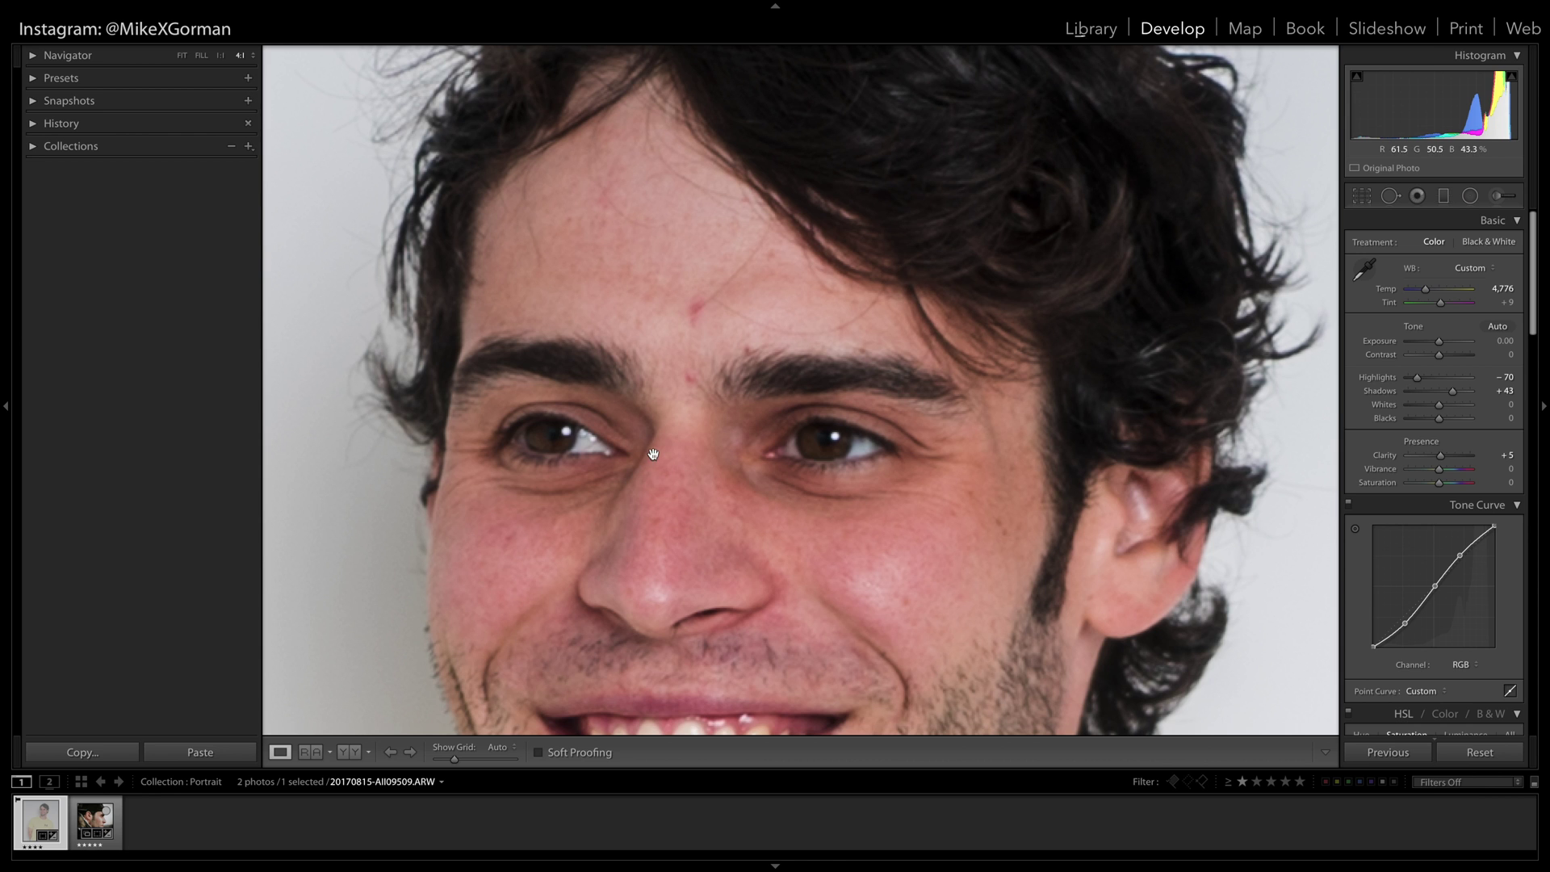
{"action": "left_click", "coordinate": [1390, 197]}
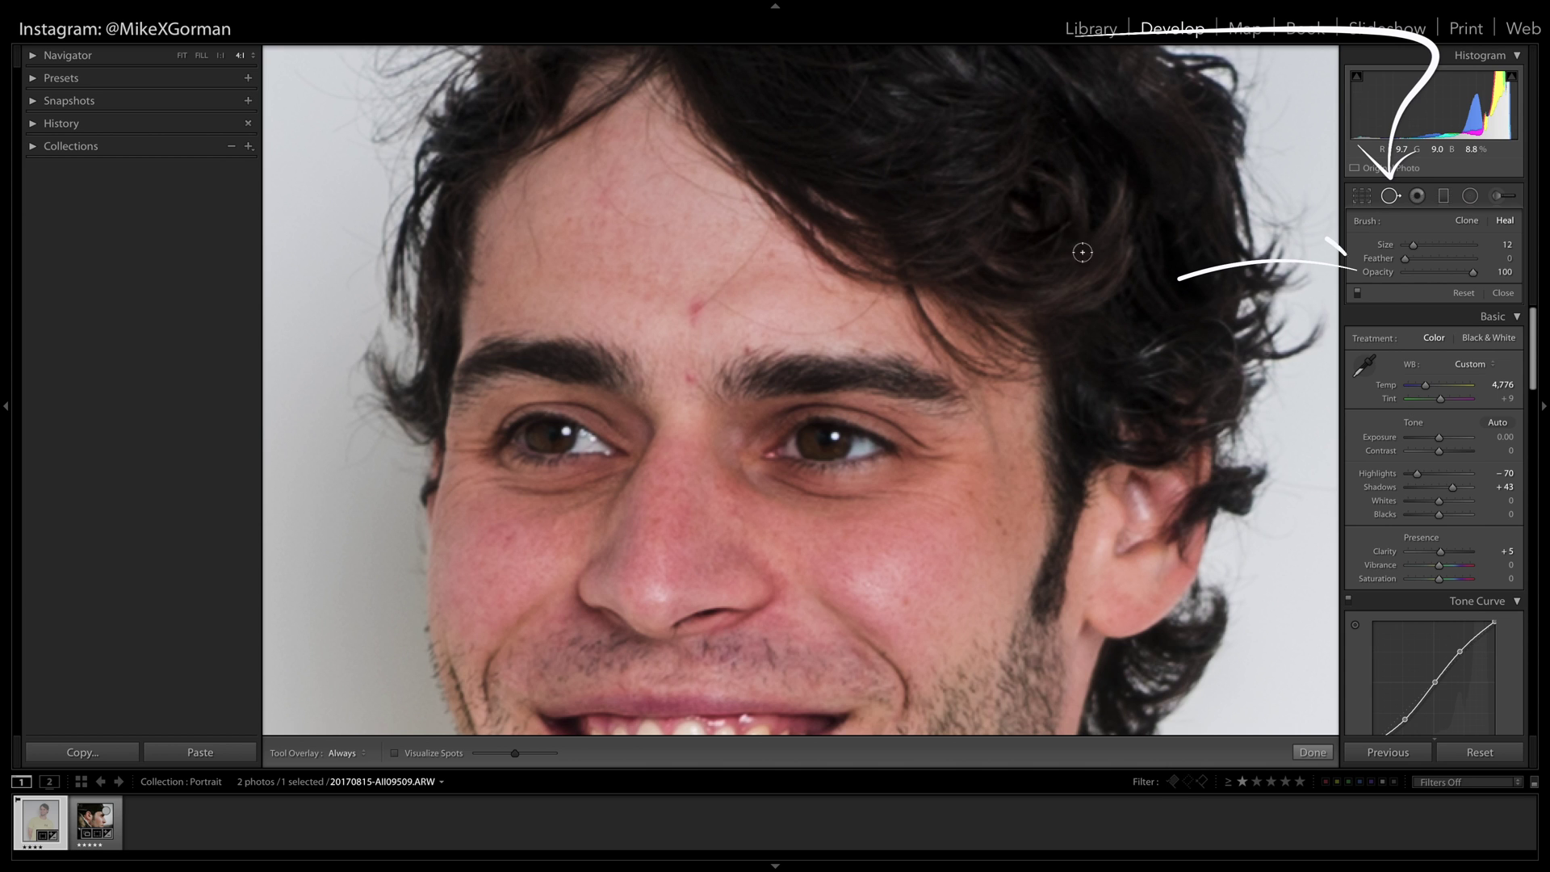
{"action": "scroll", "coordinate": [697, 313], "scroll_direction": "up", "scroll_amount": 3}
{"action": "left_click", "coordinate": [694, 311]}
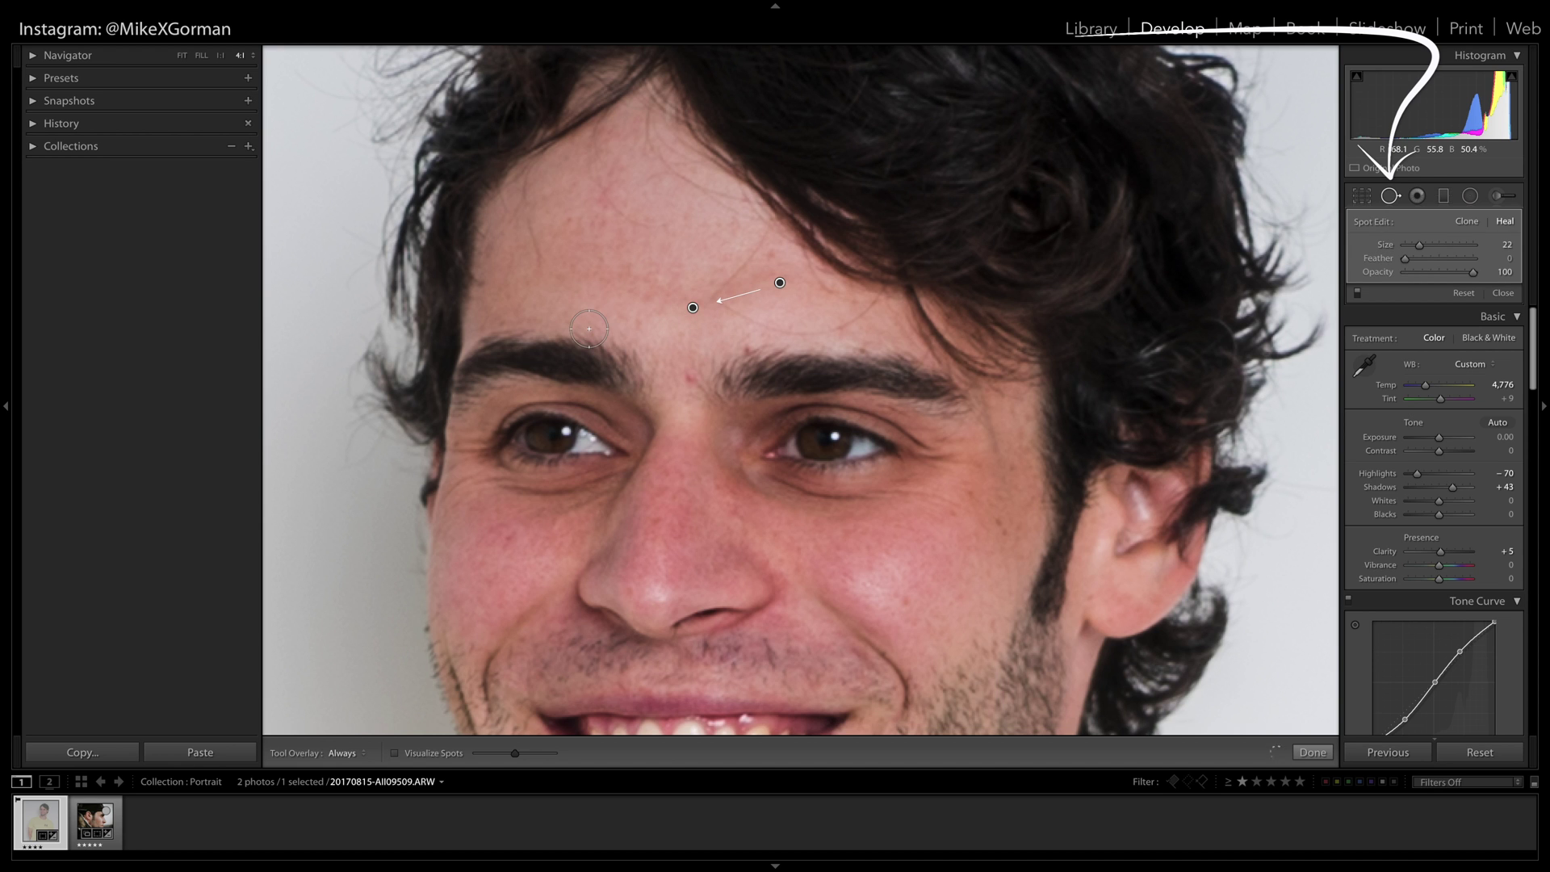
{"action": "left_click", "coordinate": [1313, 753]}
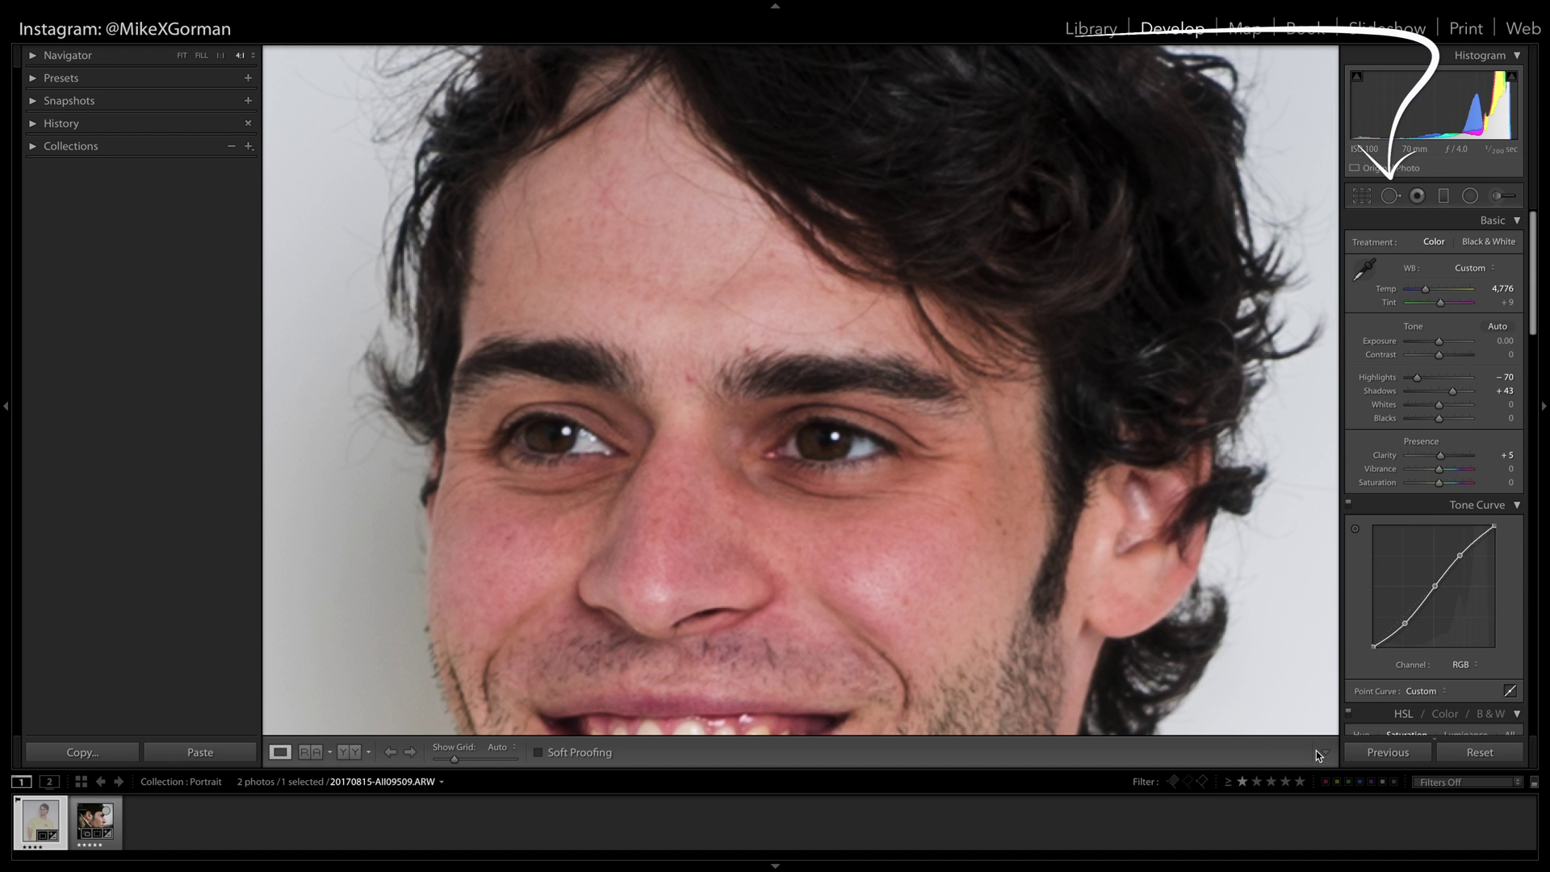
{"action": "key", "text": "q"}
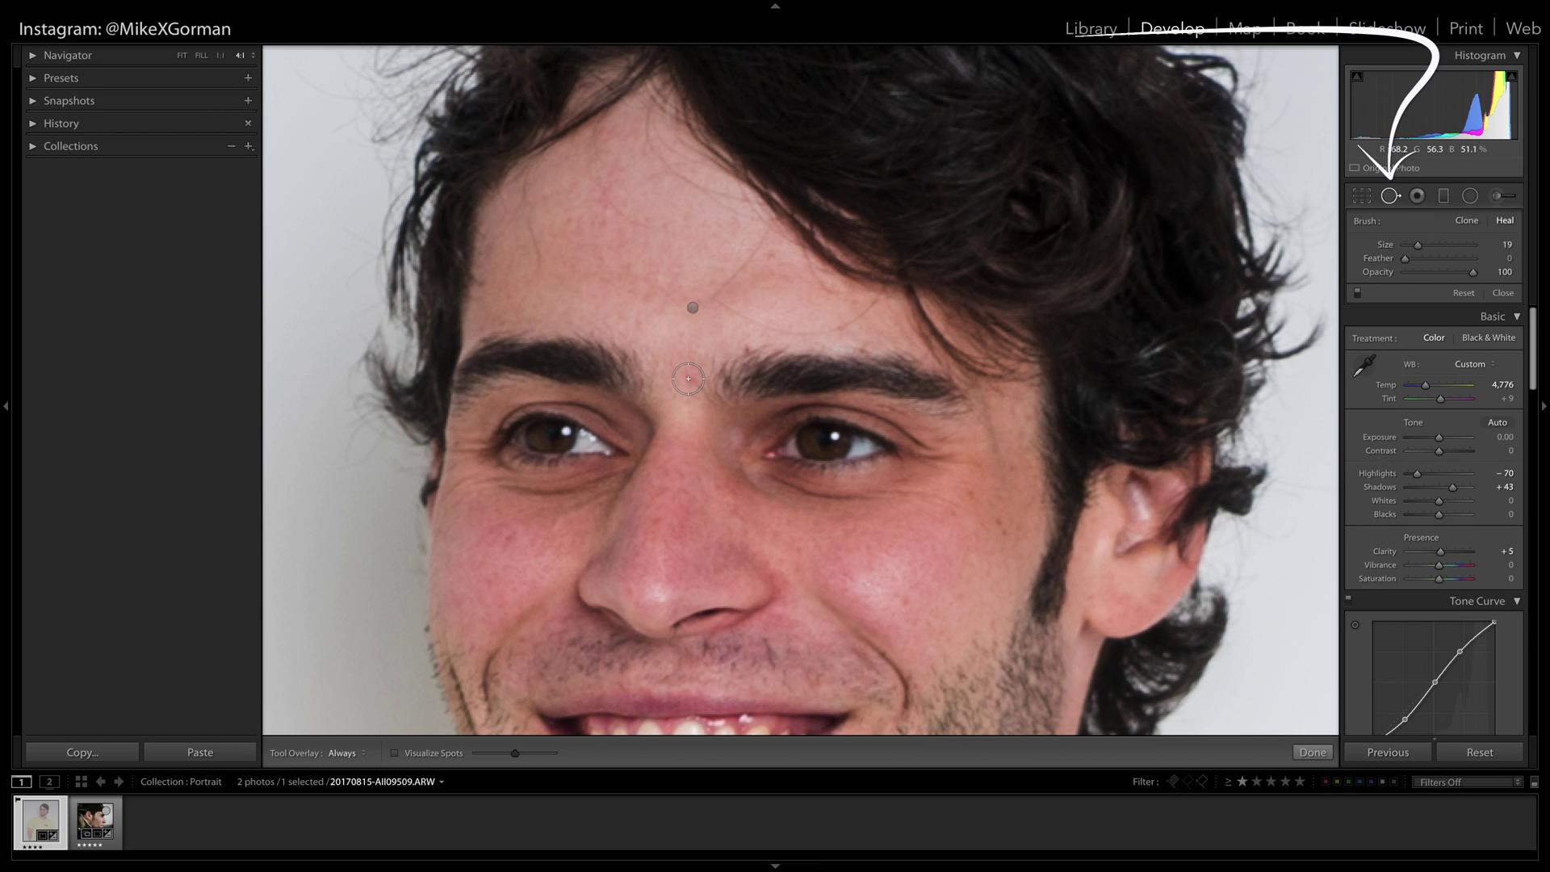
{"action": "left_click", "coordinate": [688, 378]}
{"action": "key", "text": "q"}
Step: Heal three blemishes on the neck below the beard with small Spot Removal spots in Heal mode
{"action": "mouse_move", "coordinate": [832, 567]}
{"action": "left_mouse_down"}
{"action": "mouse_move", "coordinate": [817, 322]}
{"action": "mouse_move", "coordinate": [789, 228]}
{"action": "left_mouse_up"}
{"action": "key", "text": "q"}
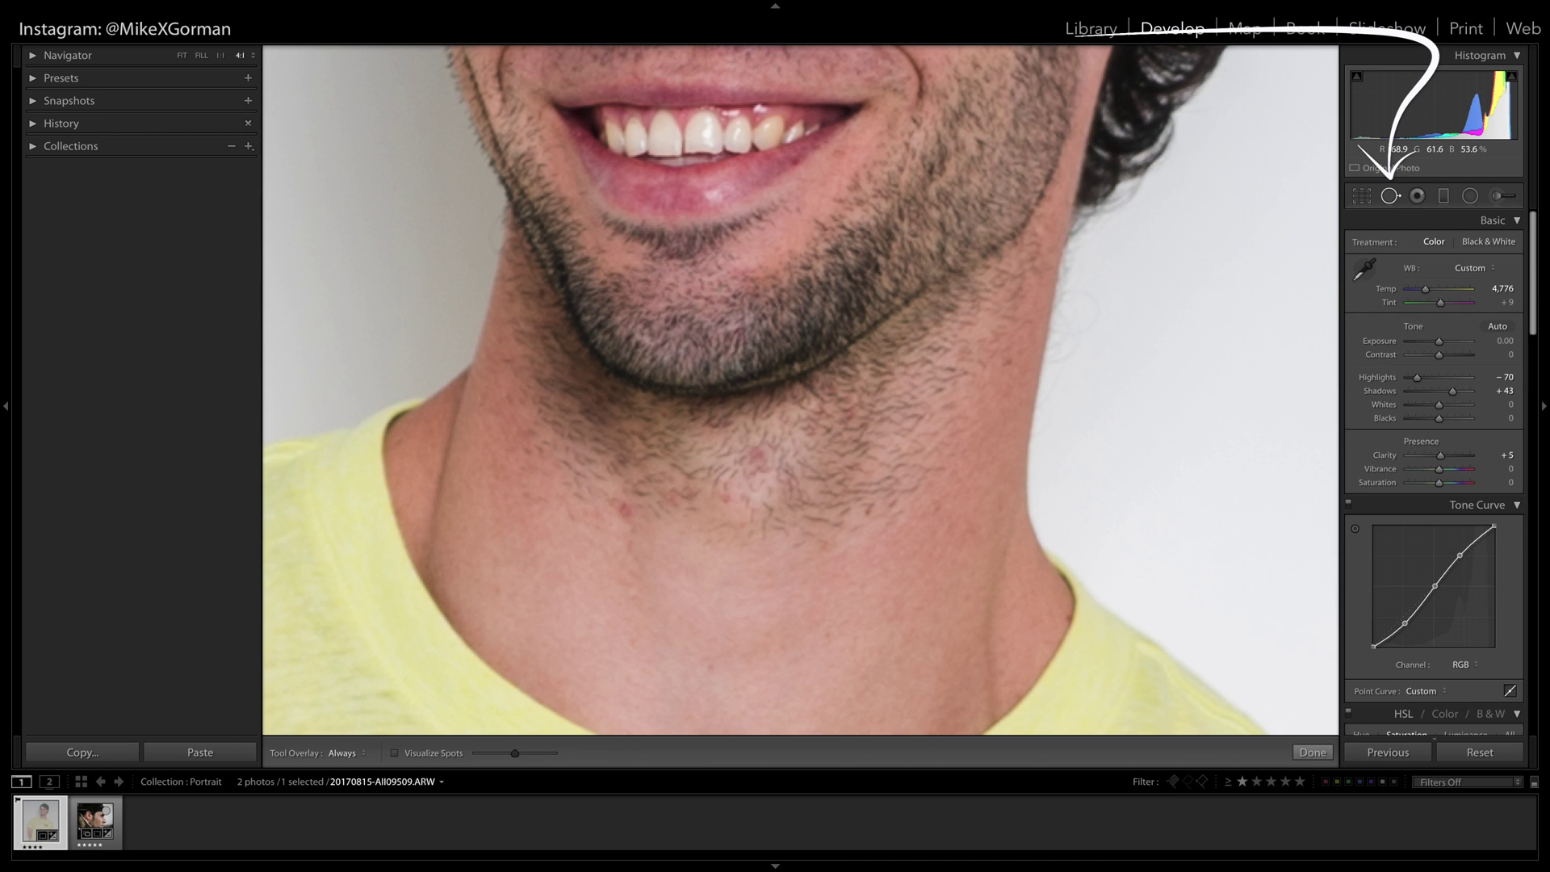
{"action": "left_click", "coordinate": [623, 509]}
{"action": "key", "text": "q"}
{"action": "key", "text": "q"}
{"action": "left_click", "coordinate": [754, 453]}
{"action": "left_click", "coordinate": [1307, 758]}
{"action": "key", "text": "q"}
{"action": "left_click", "coordinate": [723, 496]}
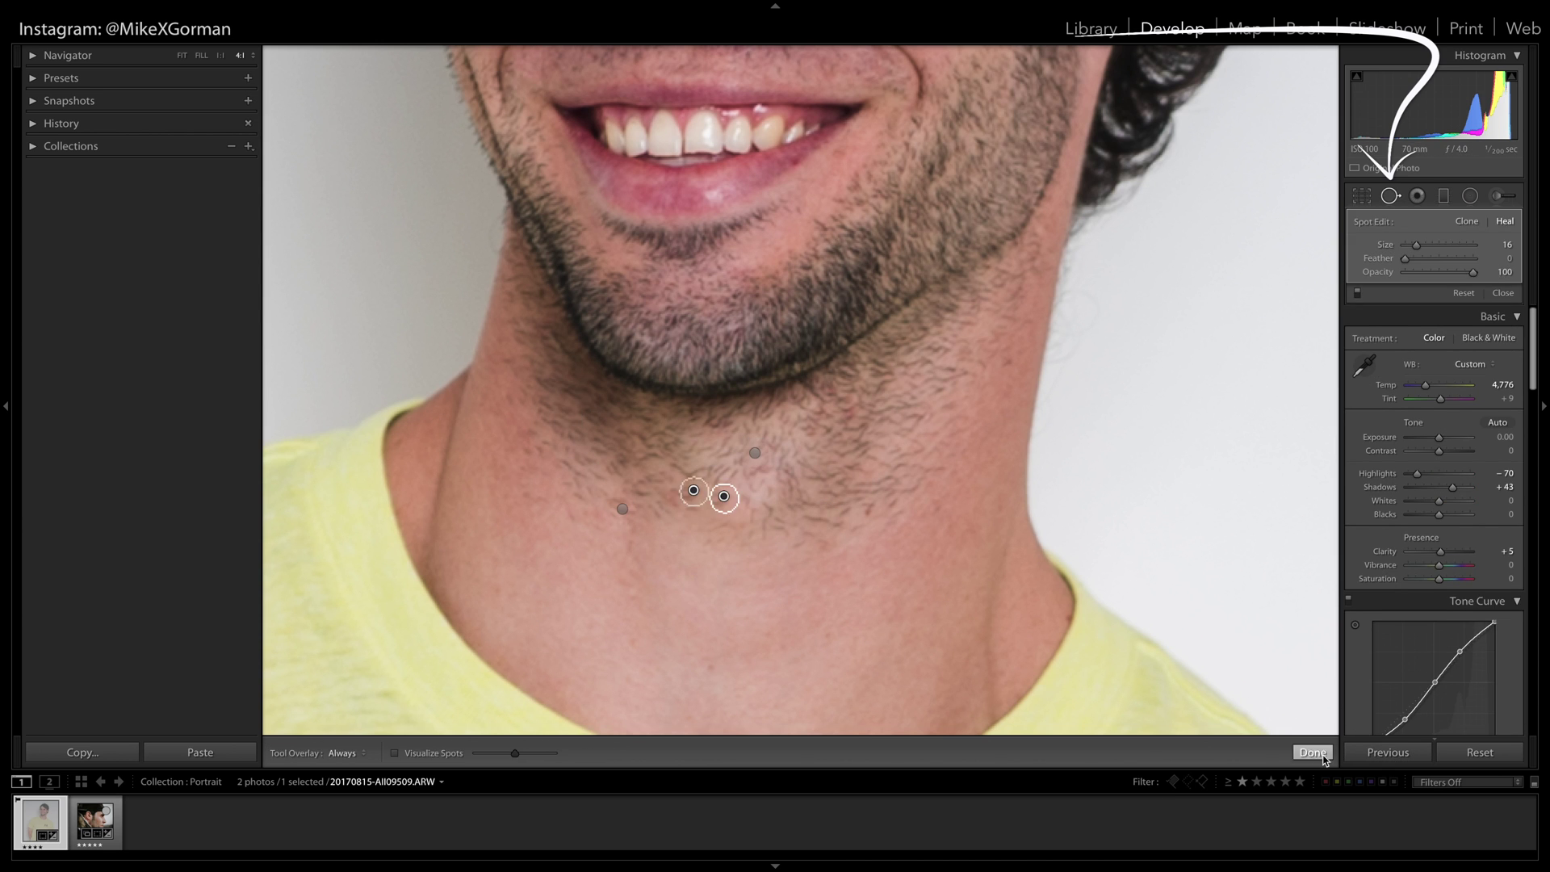
{"action": "left_click", "coordinate": [1311, 752]}
{"action": "left_click", "coordinate": [1057, 680]}
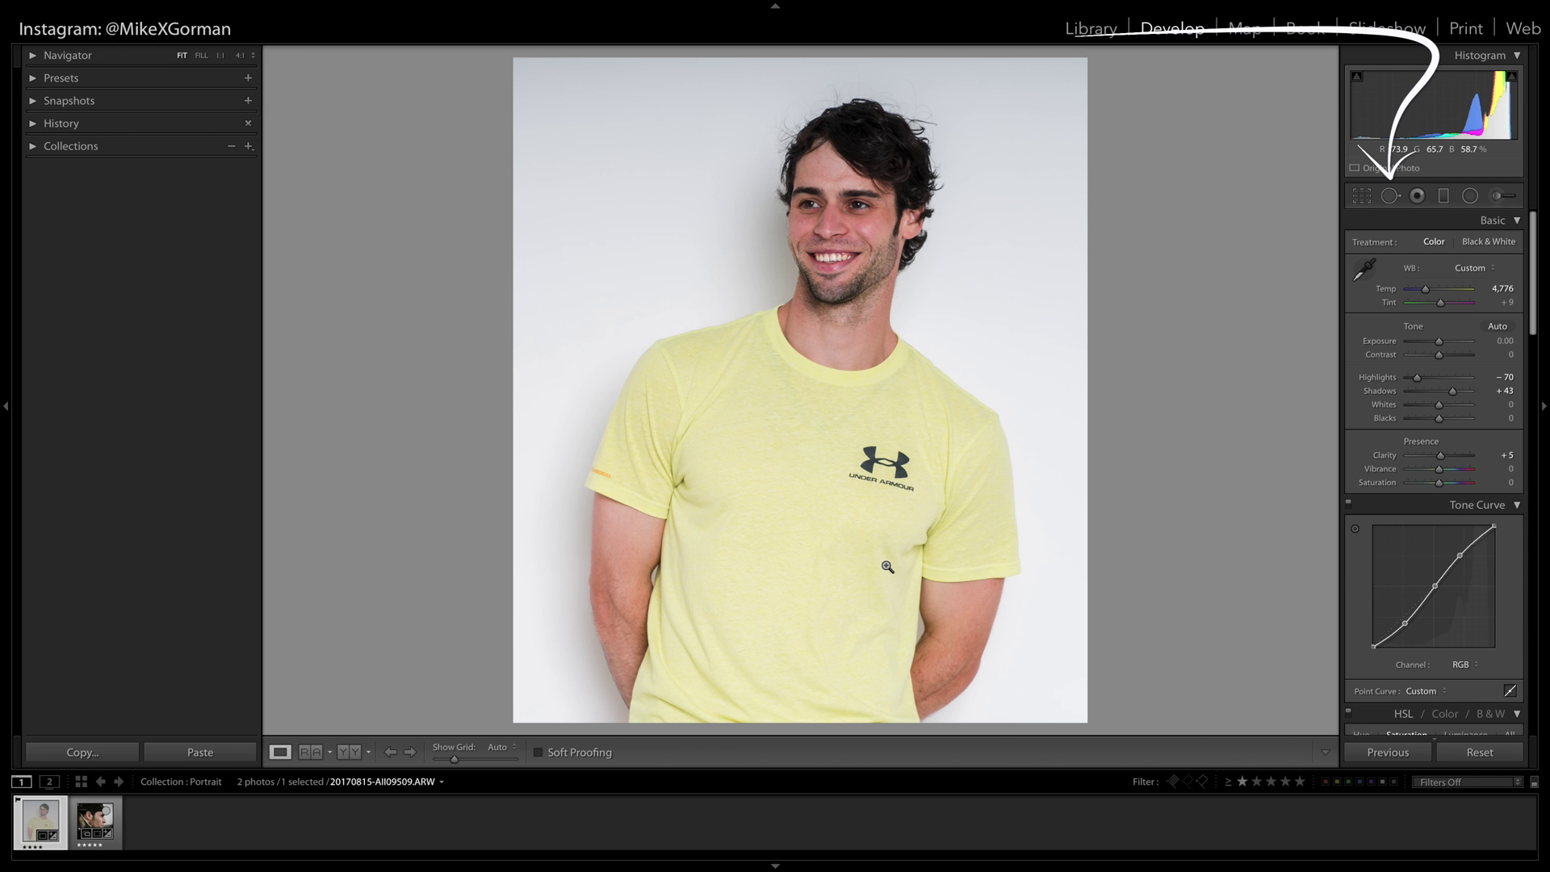
Step: Remove the Under Armour logo from the shirt's chest with a size 78 healing brush stroke
{"action": "key", "text": "q"}
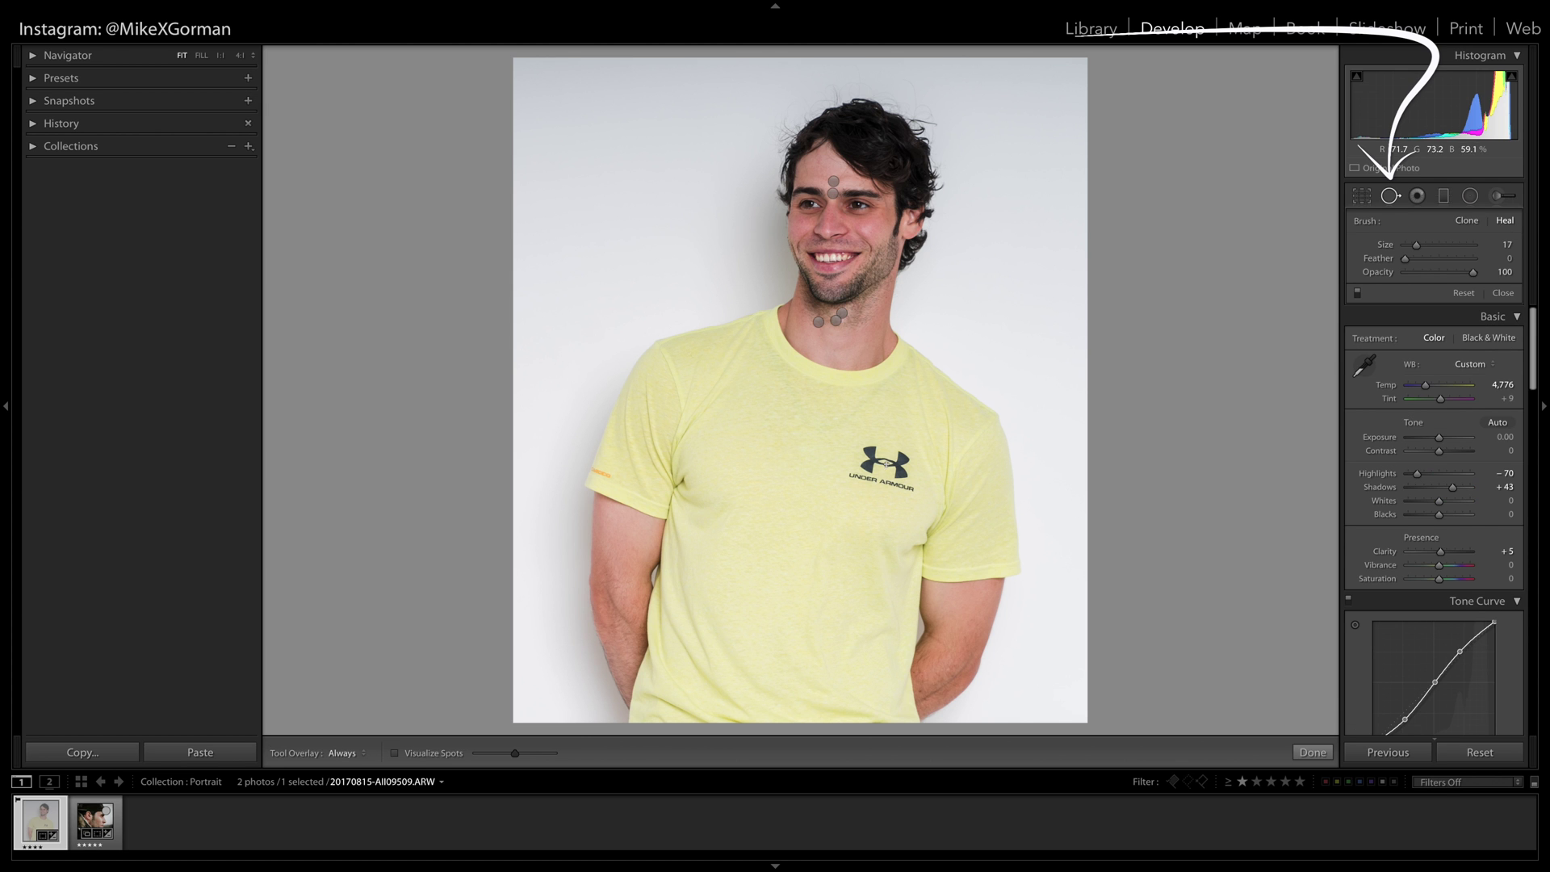
{"action": "key", "text": "z"}
{"action": "scroll", "coordinate": [974, 530], "scroll_direction": "up", "scroll_amount": 6}
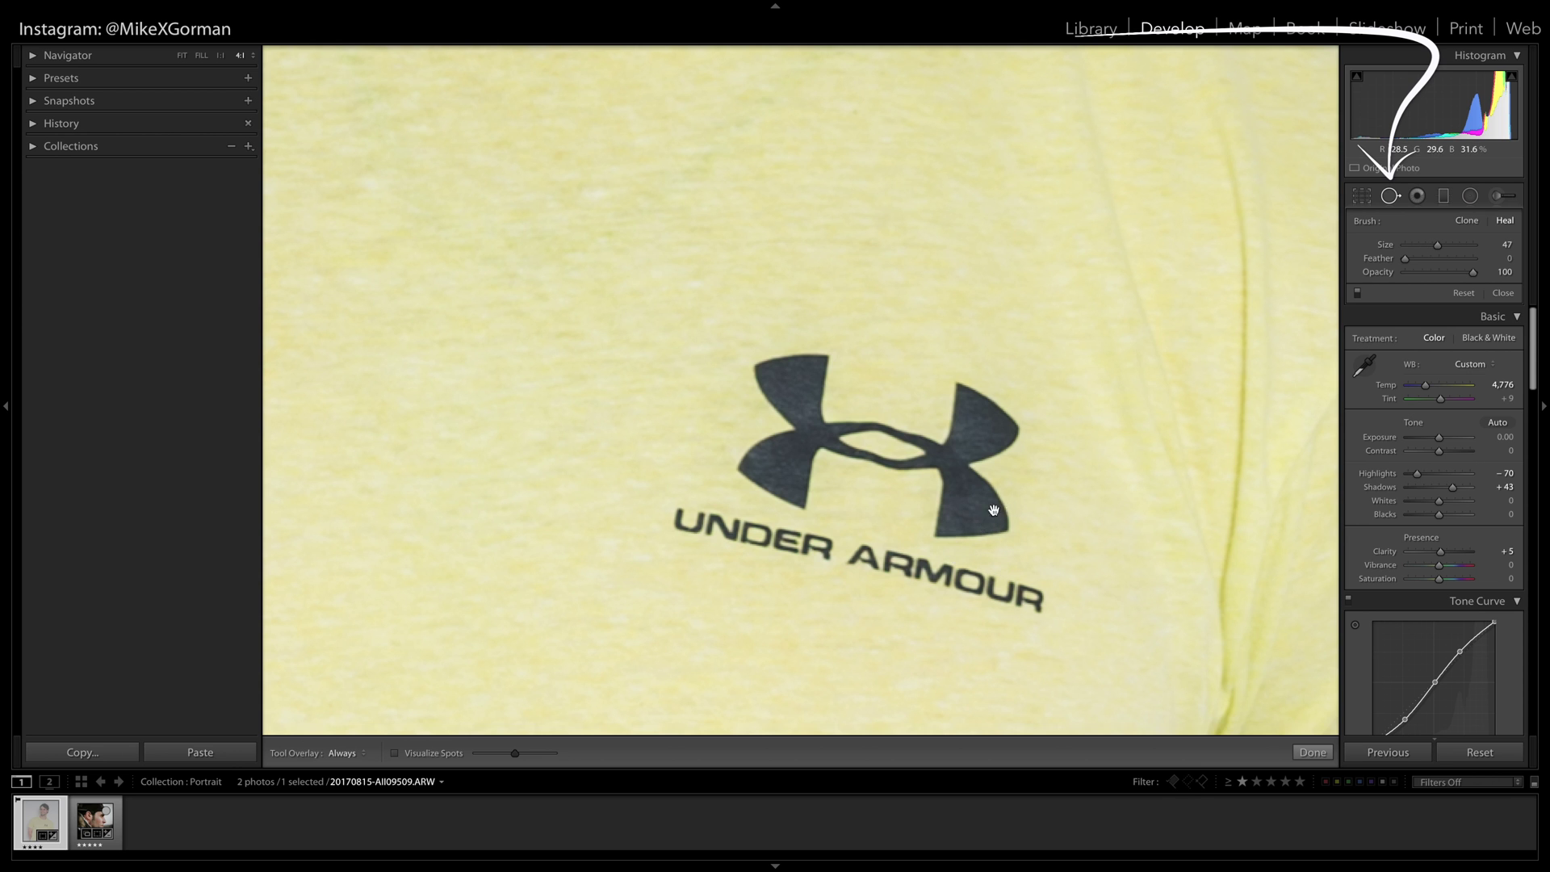
{"action": "key", "text": "z"}
{"action": "scroll", "coordinate": [909, 481], "scroll_direction": "up", "scroll_amount": 6}
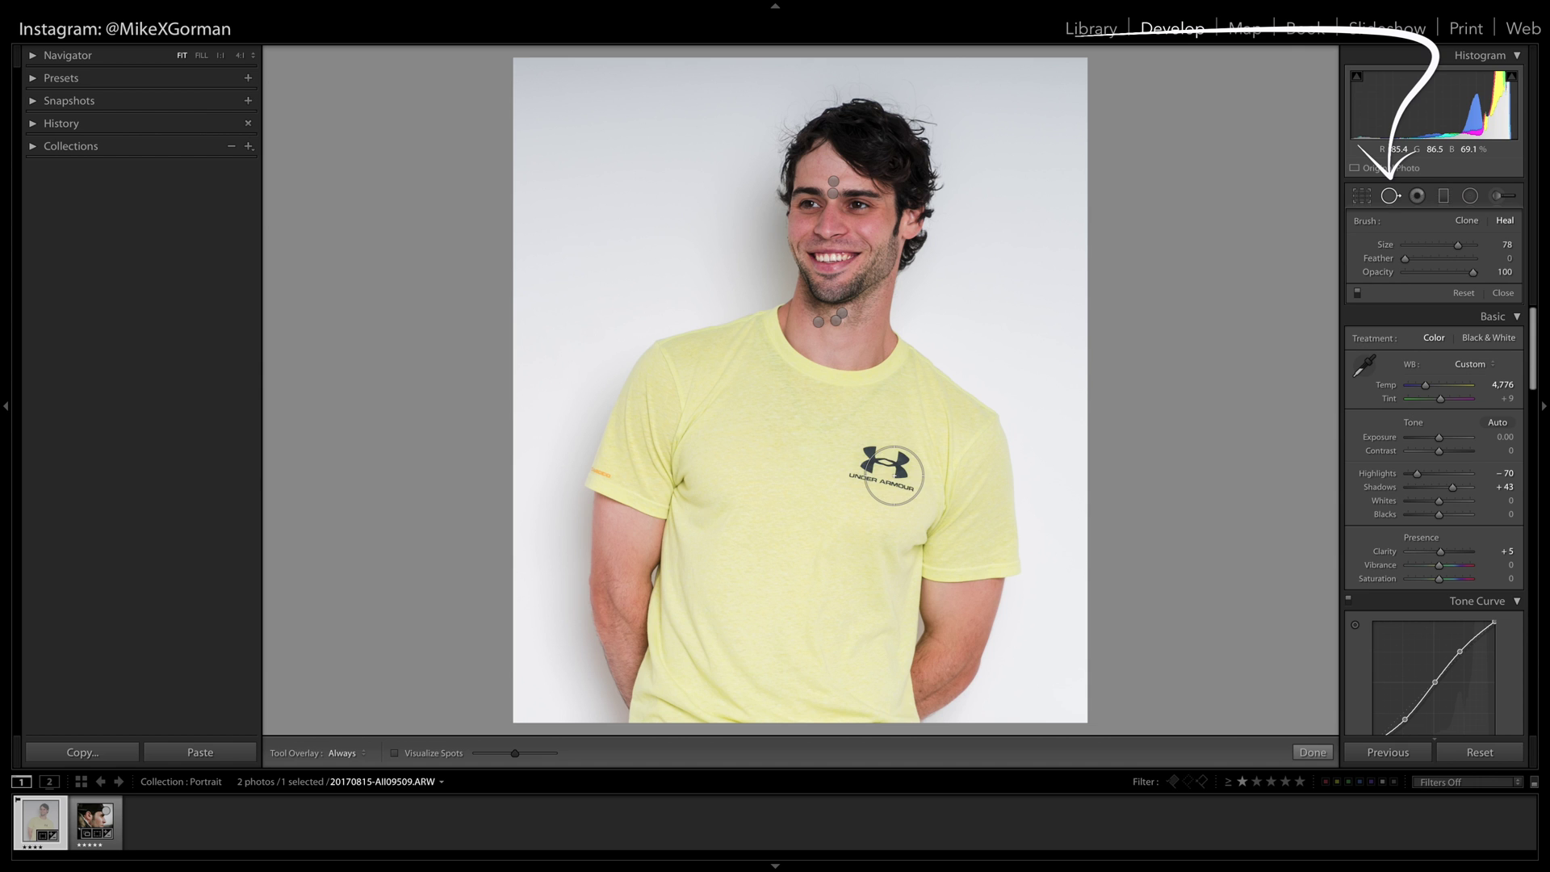
{"action": "left_click_drag", "start_coordinate": [893, 476], "coordinate": [870, 471]}
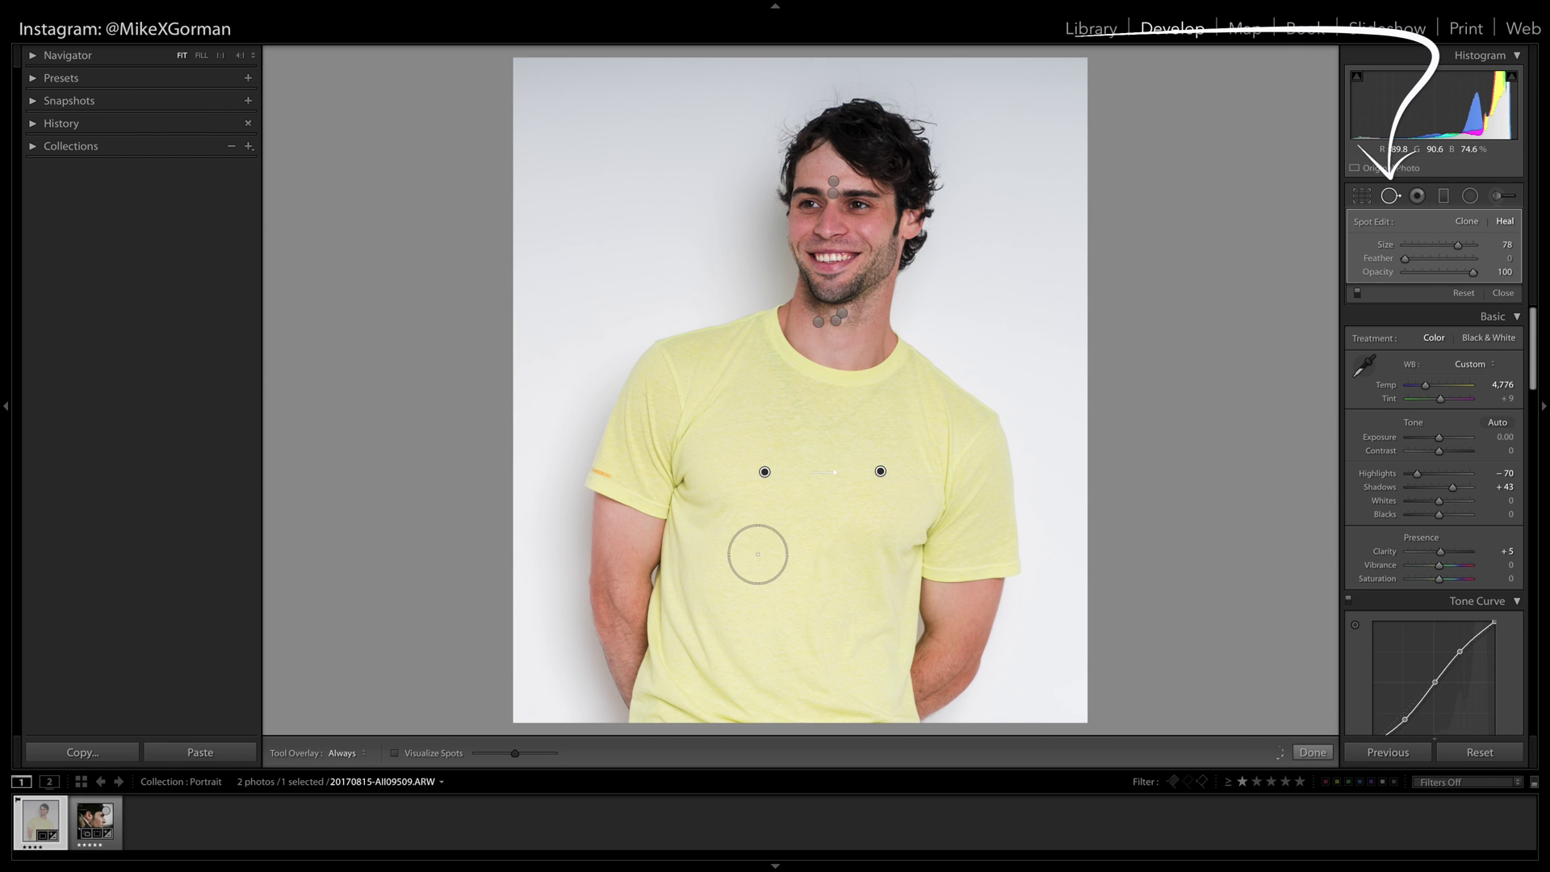
{"action": "left_click", "coordinate": [1317, 753]}
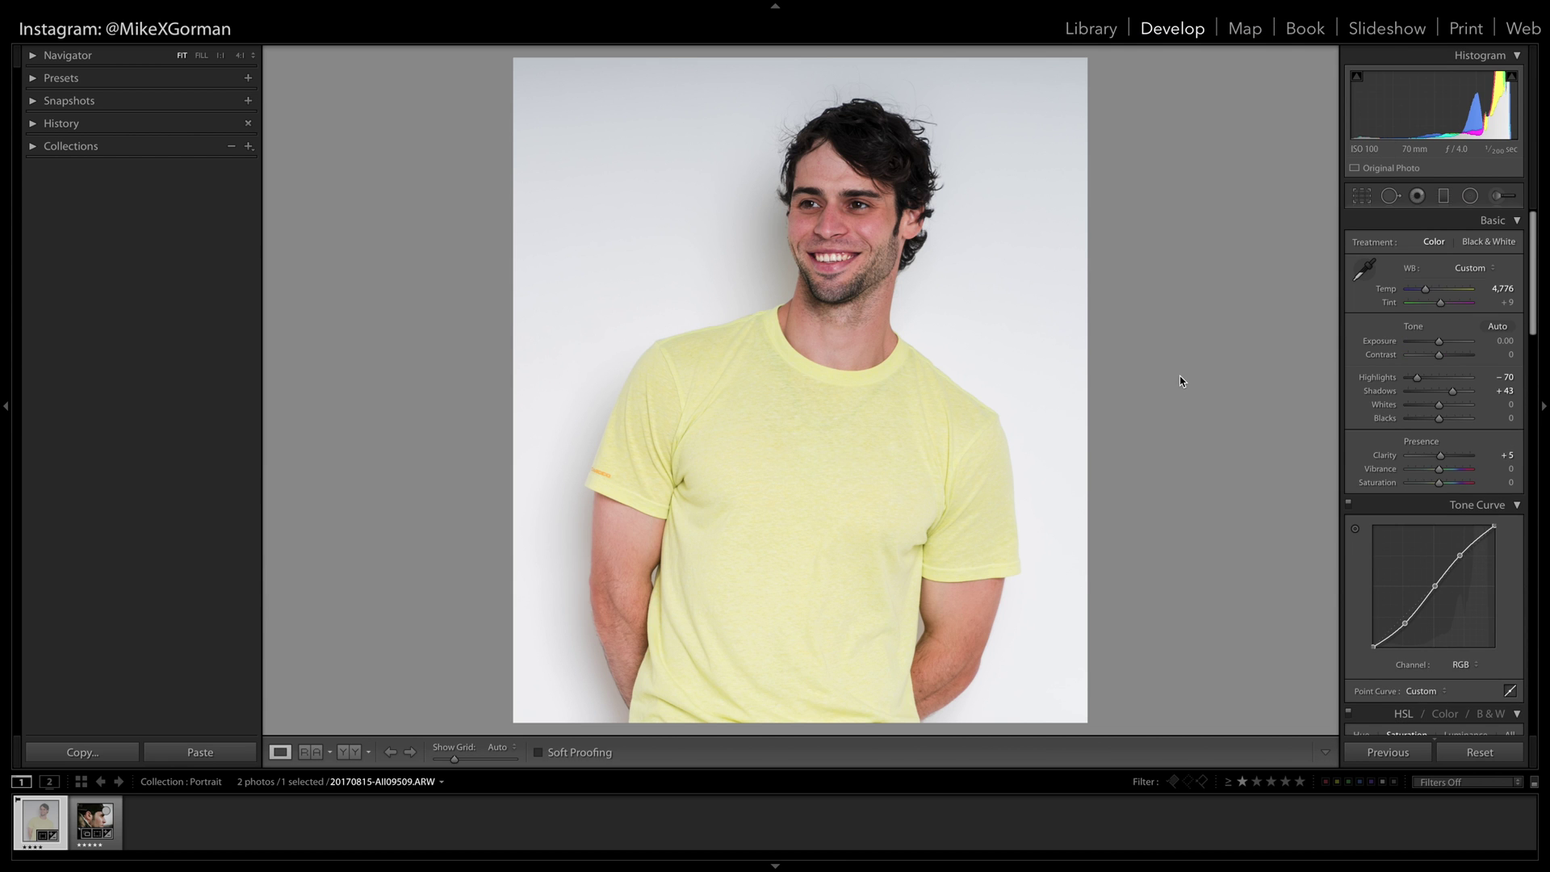
Step: Set up a new Adjustment Brush with clarity −40, sharpness 10 and Auto Mask off
{"action": "left_click", "coordinate": [1496, 197]}
{"action": "left_click_drag", "start_coordinate": [1441, 390], "coordinate": [1430, 393]}
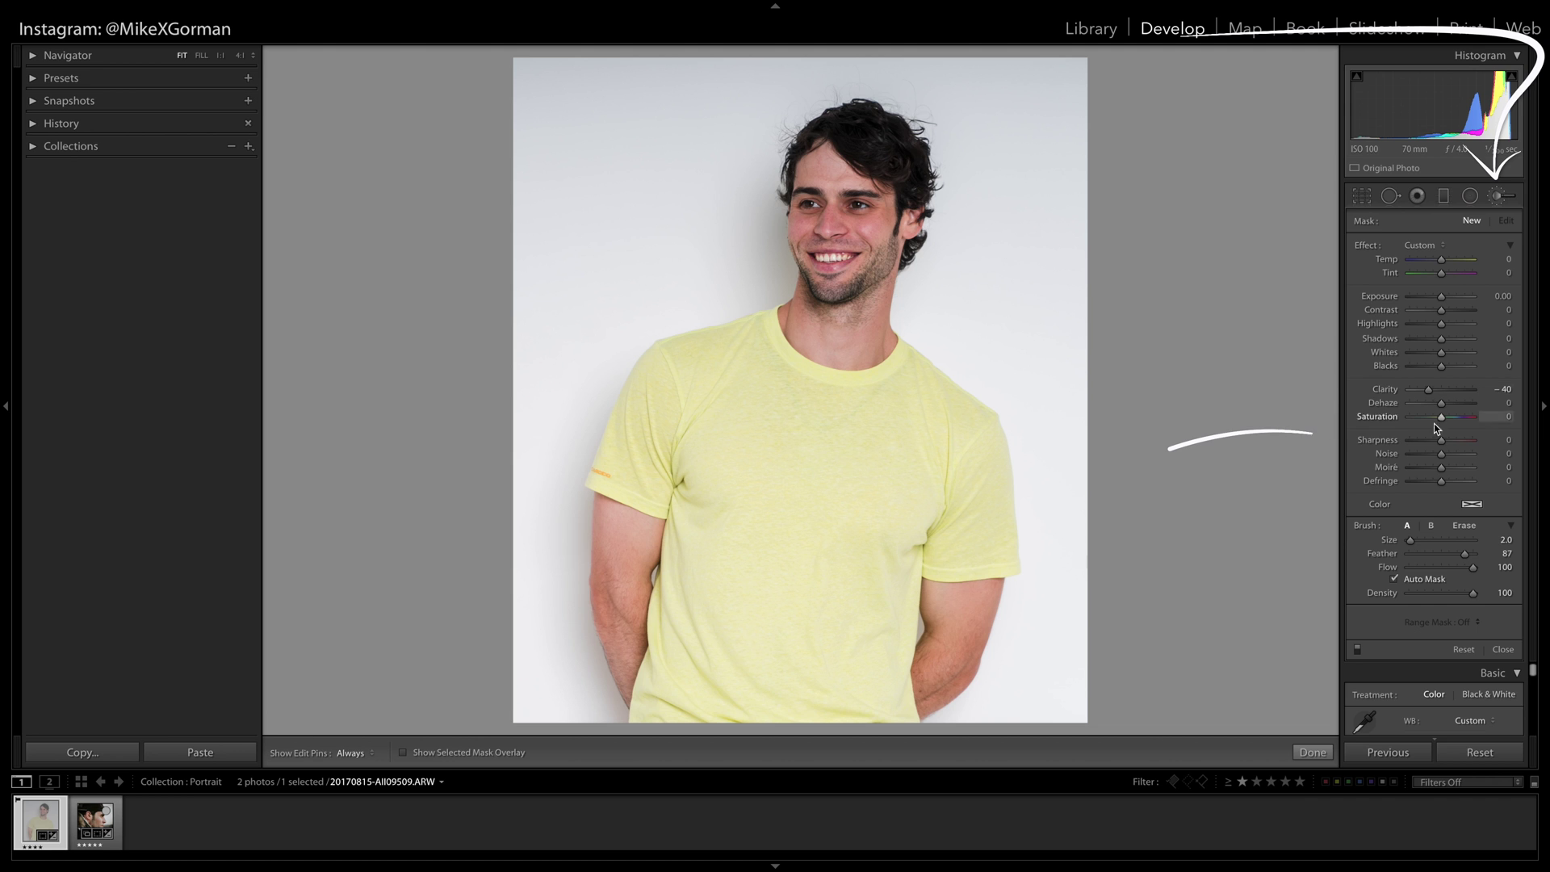
{"action": "left_click_drag", "start_coordinate": [1442, 444], "coordinate": [1445, 444]}
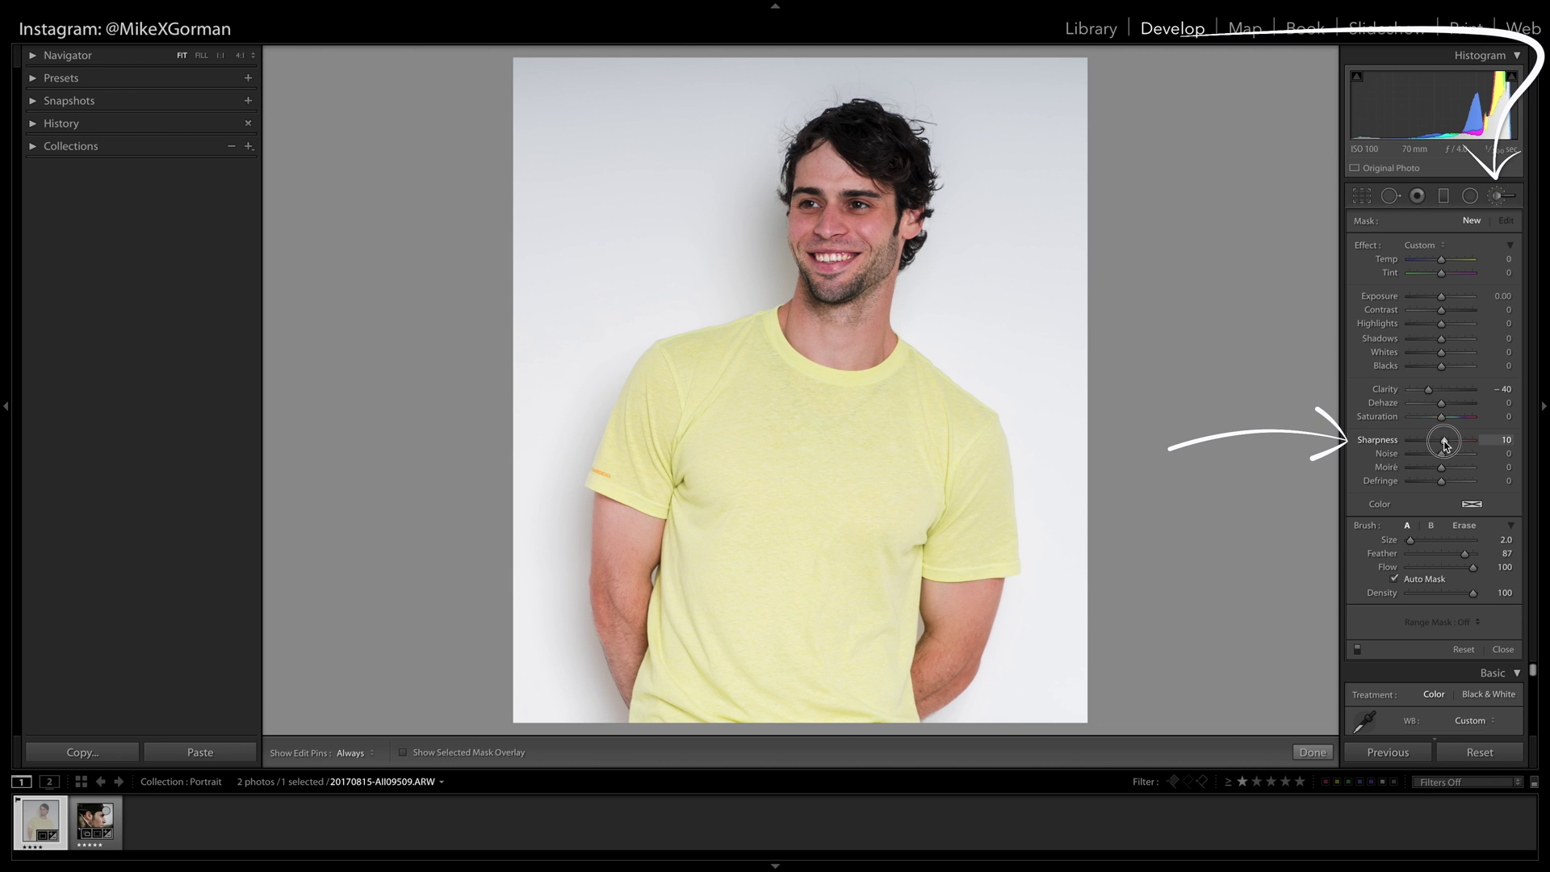
{"action": "key", "text": "a"}
Step: Paint the skin-softening adjustment over the forehead, cheeks and other facial skin, varying the brush size for smaller areas
{"action": "left_click", "coordinate": [832, 184]}
{"action": "scroll", "coordinate": [663, 324], "scroll_direction": "up", "scroll_amount": 6}
{"action": "scroll", "coordinate": [667, 323], "scroll_direction": "down", "scroll_amount": 2}
{"action": "scroll", "coordinate": [672, 322], "scroll_direction": "down", "scroll_amount": 1}
{"action": "key", "text": "h"}
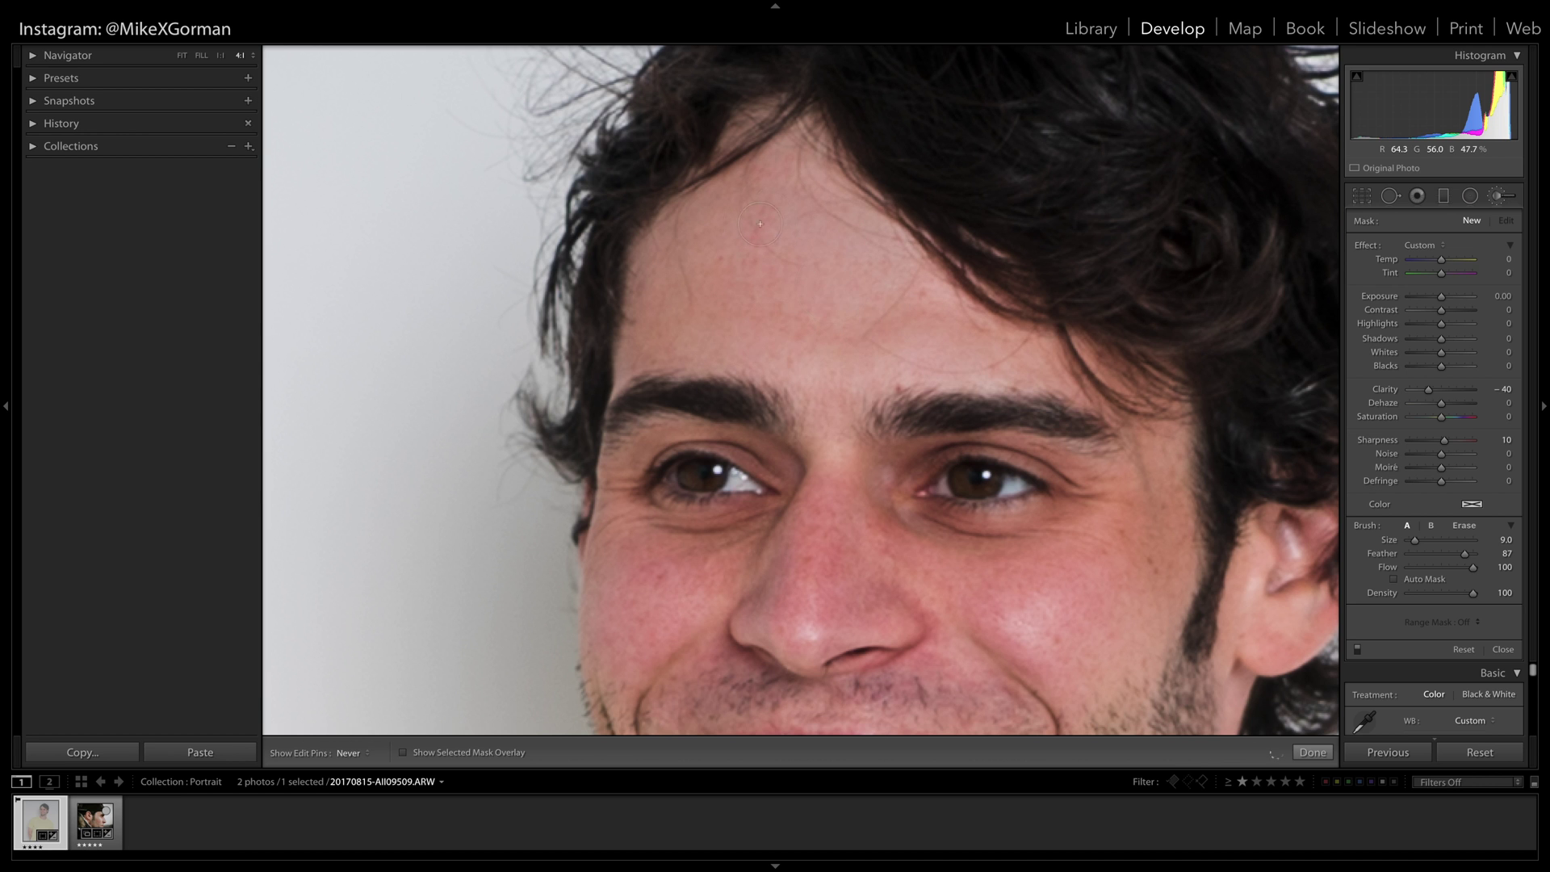
{"action": "left_click_drag", "start_coordinate": [878, 322], "coordinate": [884, 329]}
{"action": "left_click_drag", "start_coordinate": [990, 533], "coordinate": [847, 338]}
{"action": "mouse_move", "coordinate": [896, 418]}
{"action": "left_mouse_down"}
{"action": "mouse_move", "coordinate": [906, 403]}
{"action": "mouse_move", "coordinate": [1108, 399]}
{"action": "left_mouse_up"}
{"action": "left_click_drag", "start_coordinate": [605, 312], "coordinate": [619, 311]}
{"action": "left_click_drag", "start_coordinate": [1134, 397], "coordinate": [1182, 202]}
{"action": "scroll", "coordinate": [941, 500], "scroll_direction": "down", "scroll_amount": 6}
{"action": "scroll", "coordinate": [729, 215], "scroll_direction": "up", "scroll_amount": 2}
{"action": "key", "text": "h"}
{"action": "left_click_drag", "start_coordinate": [949, 180], "coordinate": [819, 247]}
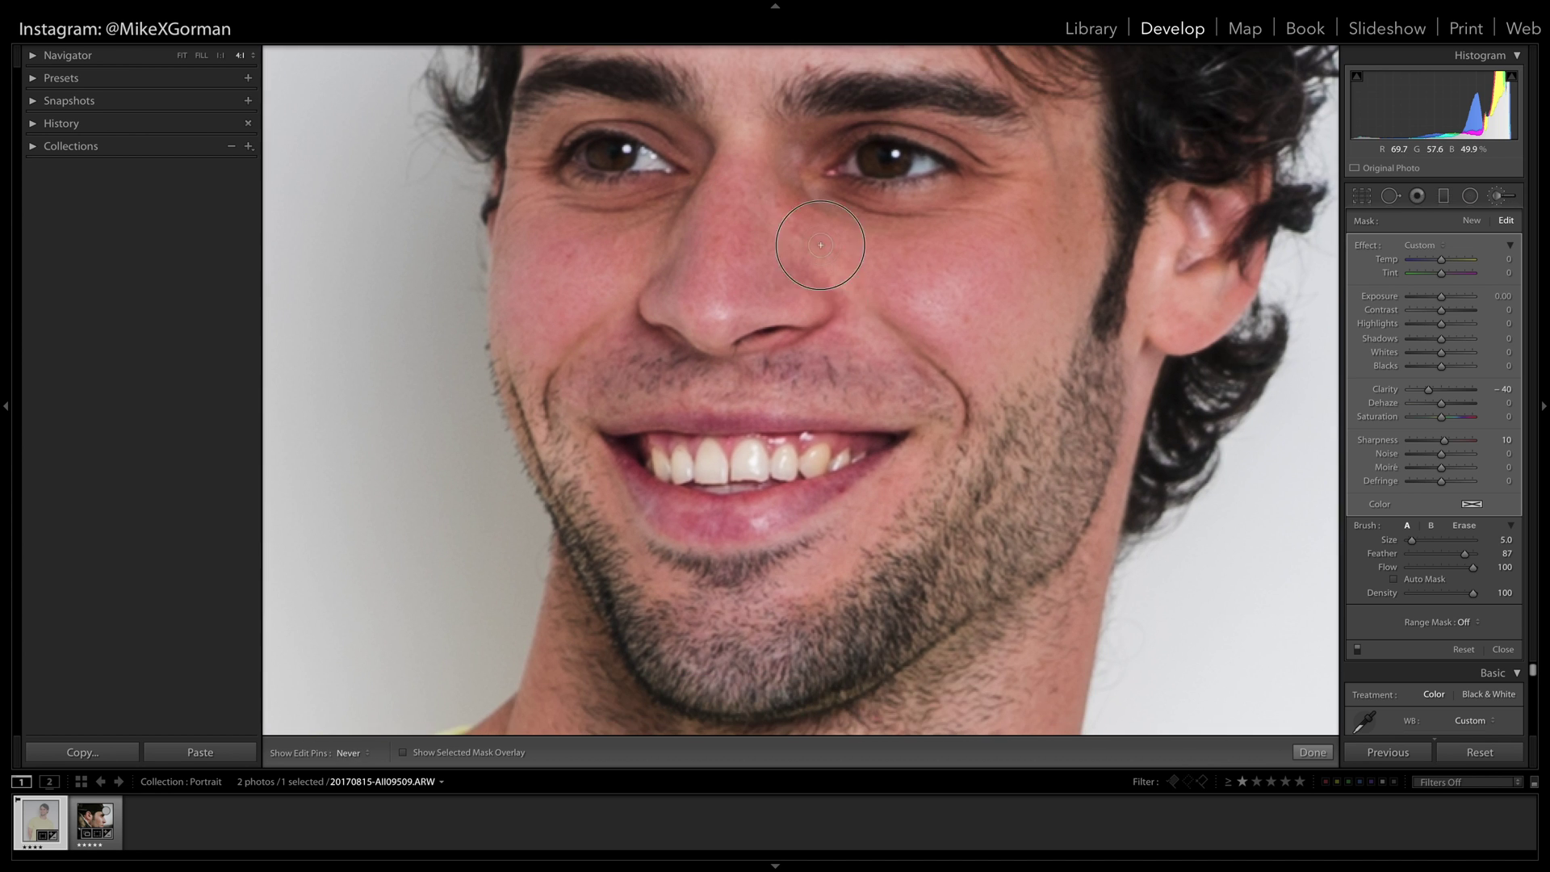
{"action": "key", "text": "h"}
{"action": "key", "text": "z"}
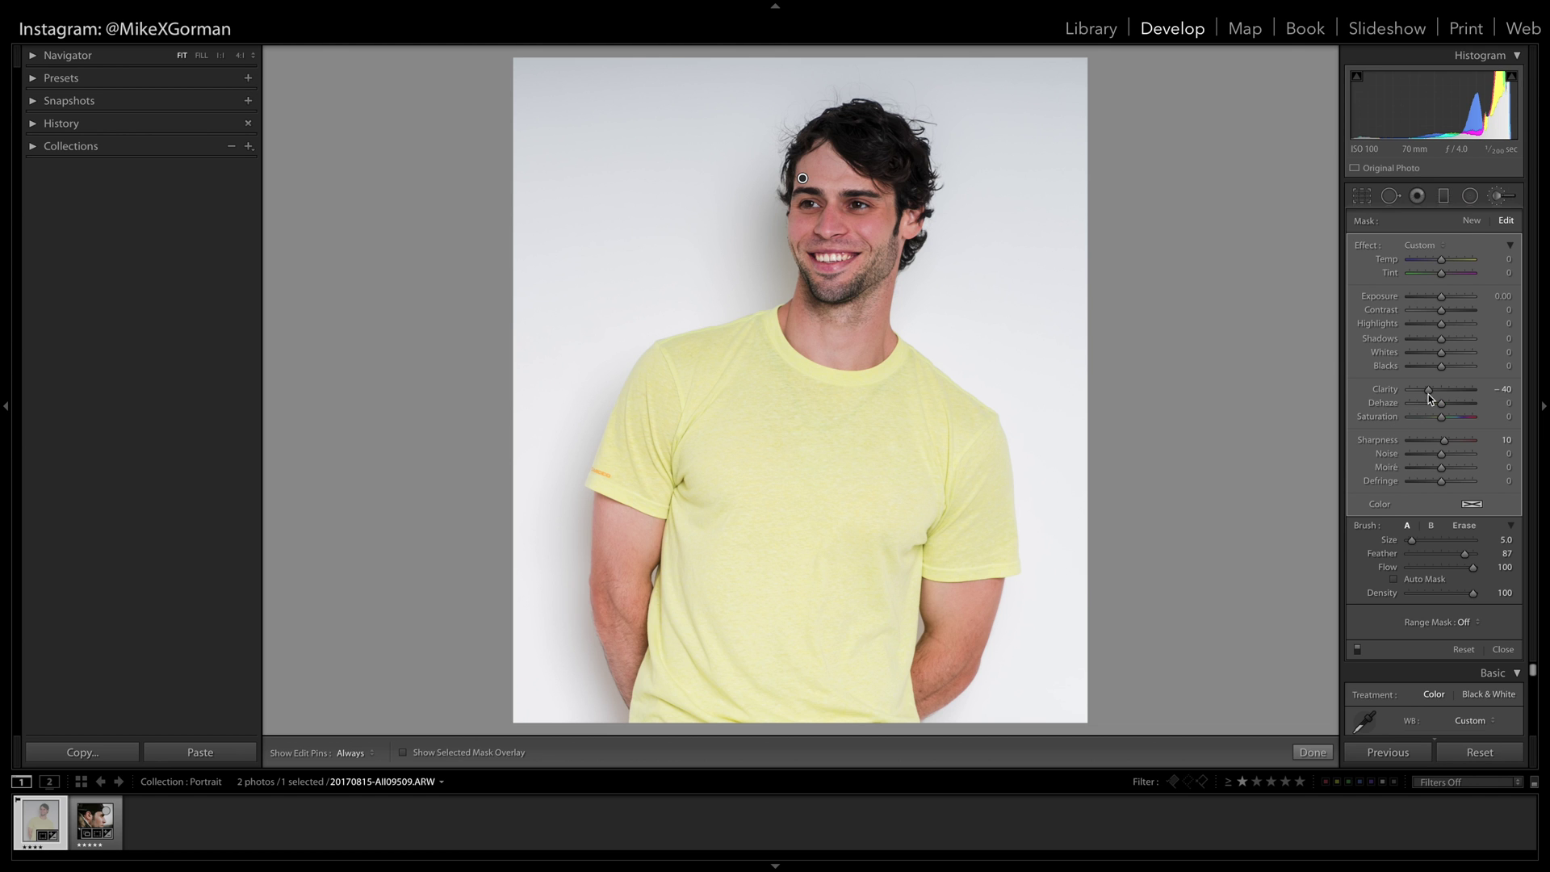
Step: Soften the face mask's effect to clarity −19 and sharpness 5, and close the Adjustment Brush
{"action": "left_click_drag", "start_coordinate": [1428, 391], "coordinate": [1443, 445]}
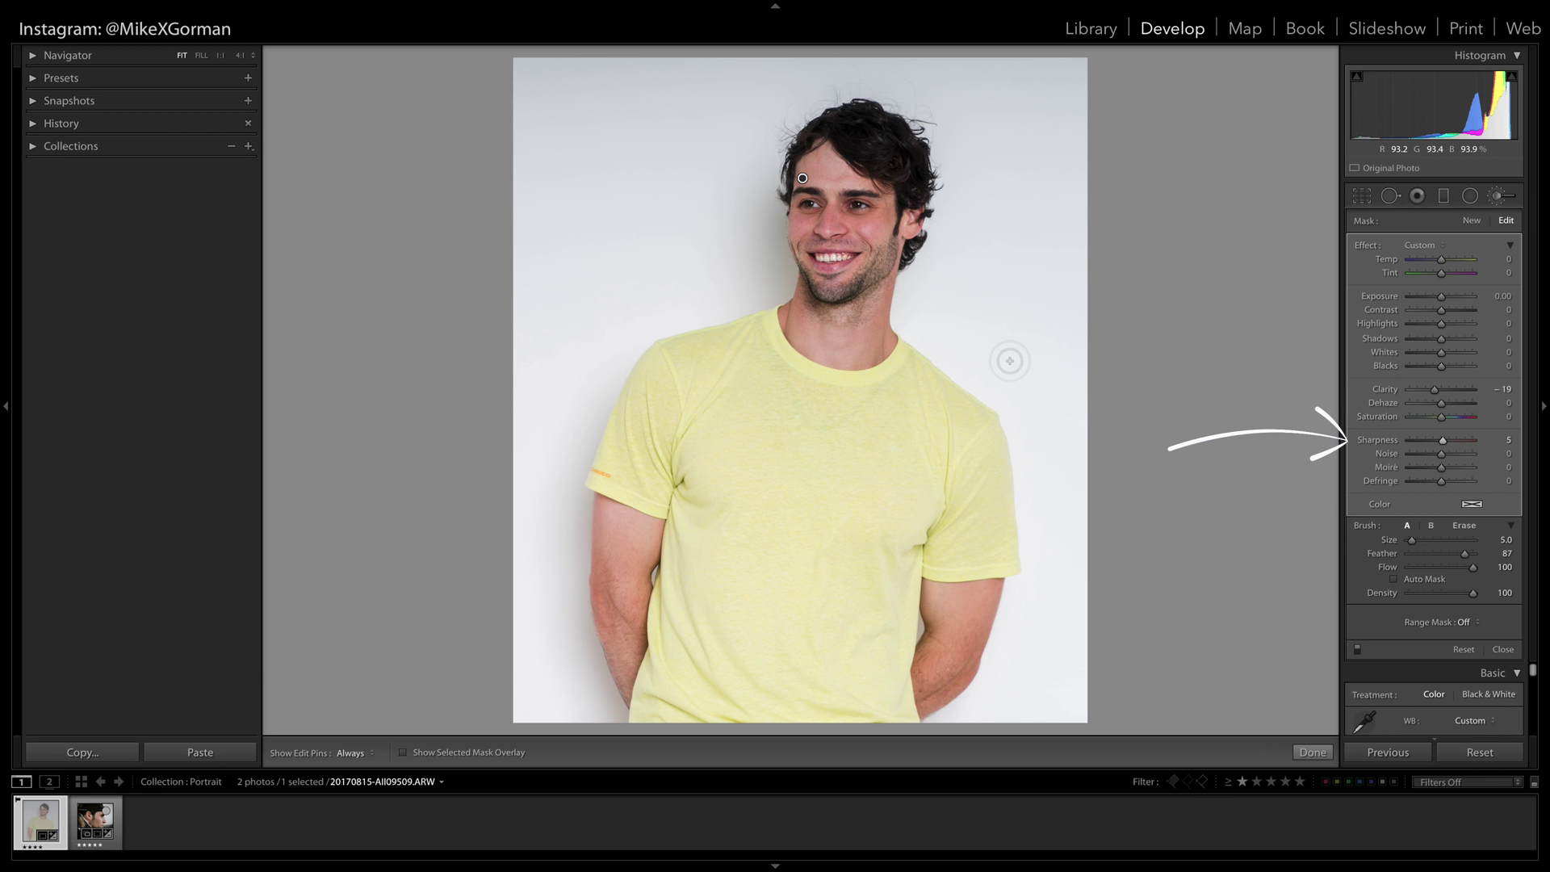
{"action": "key", "text": "k"}
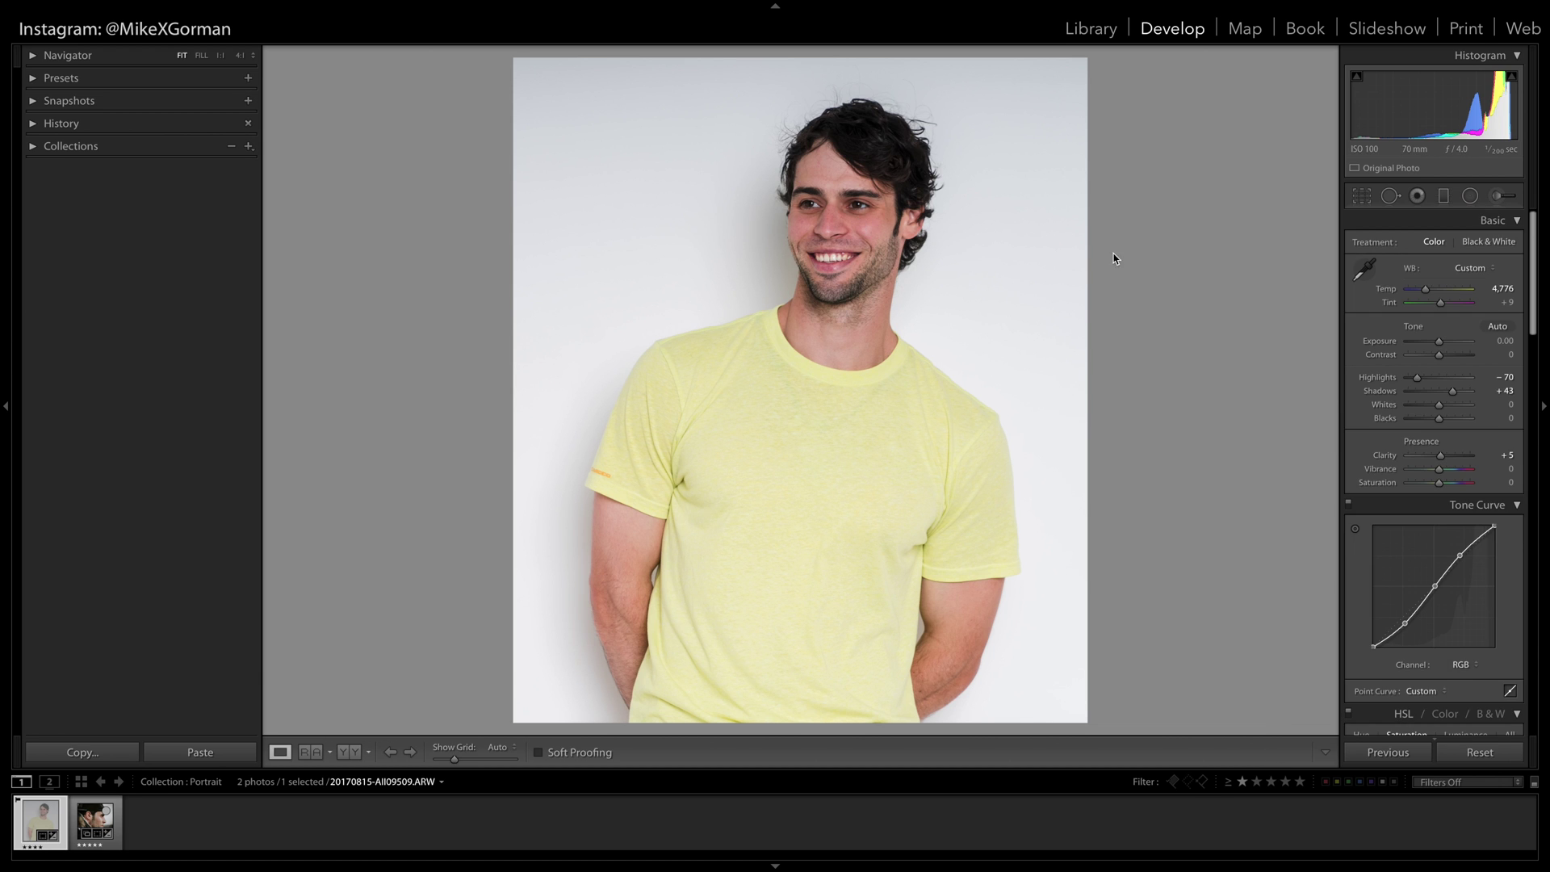
Step: Set up a new teeth-whitening Adjustment Brush with exposure 0.40, saturation −60 and Auto Mask on
{"action": "left_click", "coordinate": [1500, 198]}
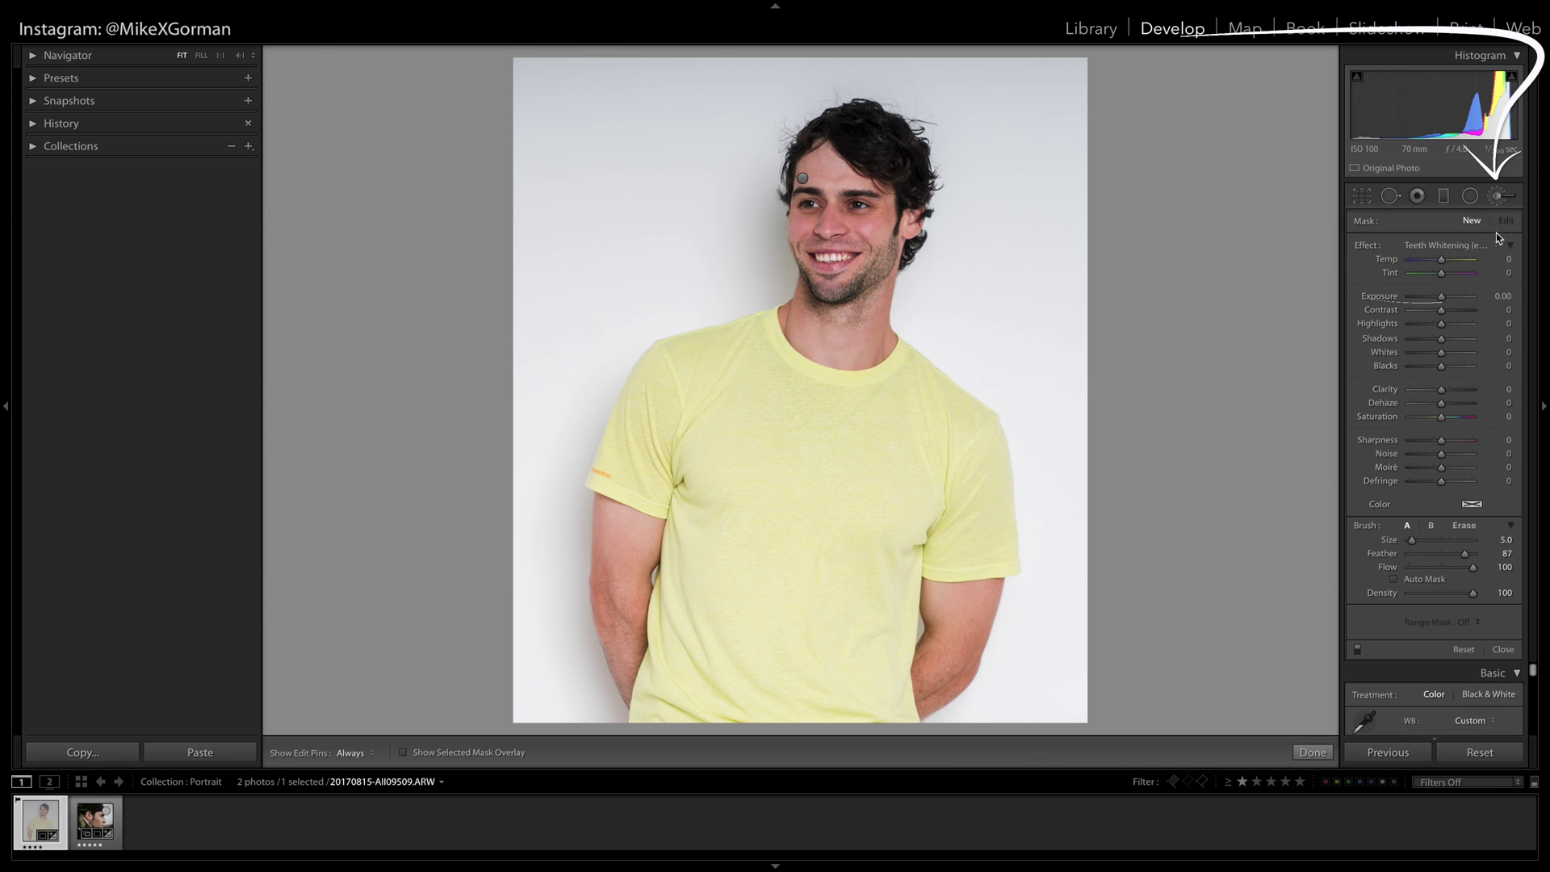
{"action": "left_click_drag", "start_coordinate": [1441, 297], "coordinate": [1445, 301]}
{"action": "left_click_drag", "start_coordinate": [1441, 417], "coordinate": [1423, 424]}
{"action": "left_click", "coordinate": [839, 258]}
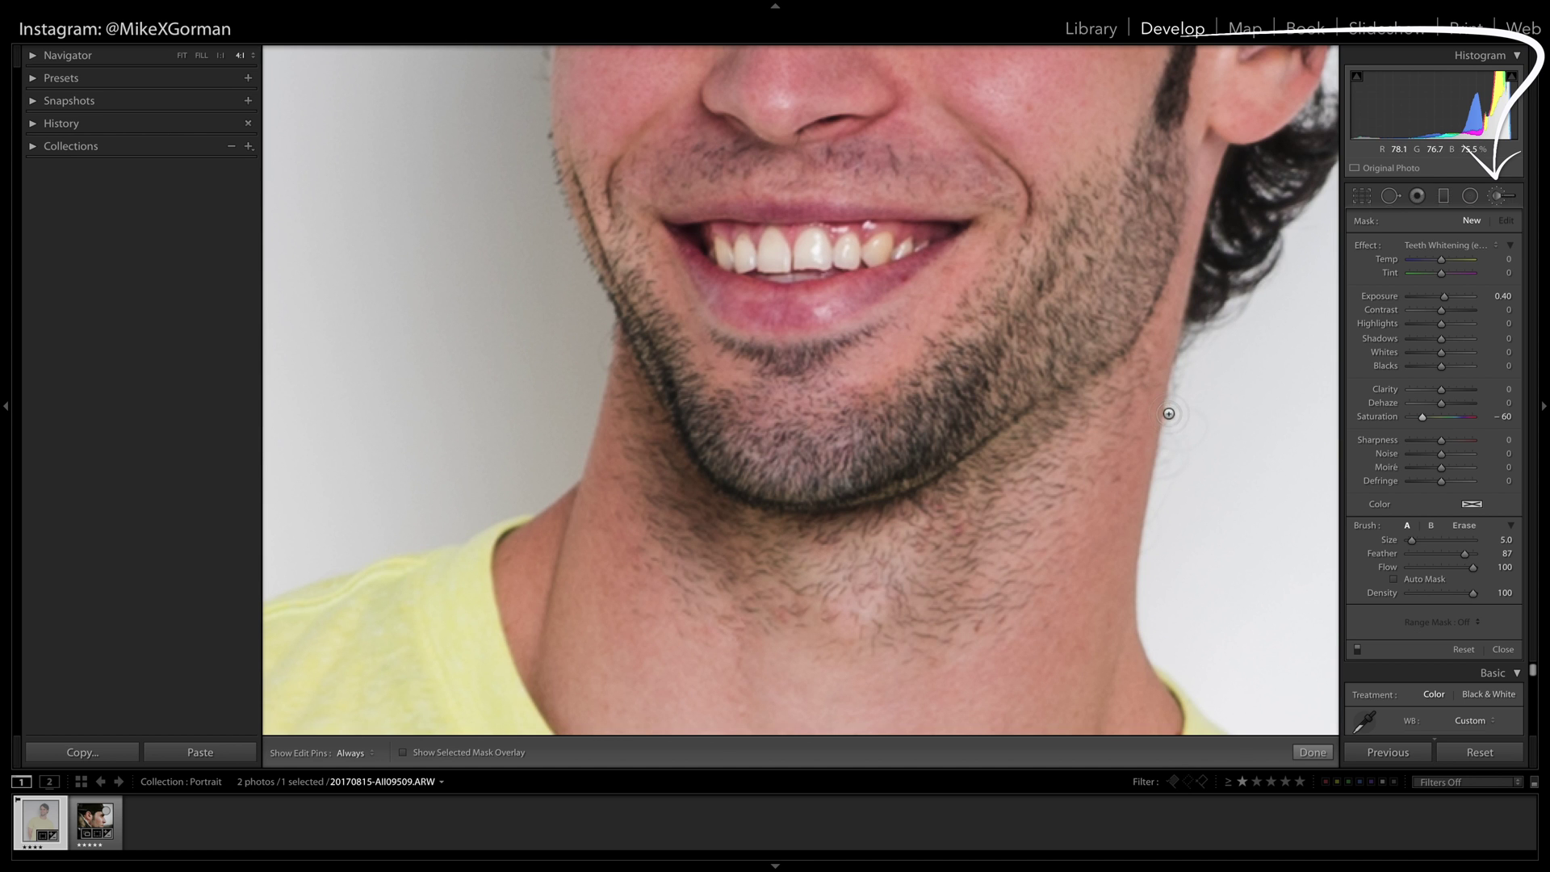
{"action": "left_click", "coordinate": [1394, 580]}
Step: Paint the whitening adjustment over all the visible teeth, varying the small brush size to stay within their edges
{"action": "key", "text": "bracketleft"}
{"action": "key", "text": "bracketleft"}
{"action": "mouse_move", "coordinate": [721, 246]}
{"action": "left_mouse_down"}
{"action": "mouse_move", "coordinate": [745, 249]}
{"action": "mouse_move", "coordinate": [744, 266]}
{"action": "mouse_move", "coordinate": [747, 248]}
{"action": "left_mouse_up"}
{"action": "key", "text": "h"}
{"action": "key", "text": "bracketright"}
{"action": "key", "text": "bracketright"}
{"action": "mouse_move", "coordinate": [766, 265]}
{"action": "left_mouse_down"}
{"action": "mouse_move", "coordinate": [810, 237]}
{"action": "mouse_move", "coordinate": [825, 257]}
{"action": "mouse_move", "coordinate": [803, 263]}
{"action": "mouse_move", "coordinate": [904, 248]}
{"action": "left_mouse_up"}
{"action": "key", "text": "bracketleft"}
{"action": "key", "text": "bracketleft"}
{"action": "key", "text": "bracketright"}
{"action": "key", "text": "space"}
{"action": "left_click", "coordinate": [897, 327]}
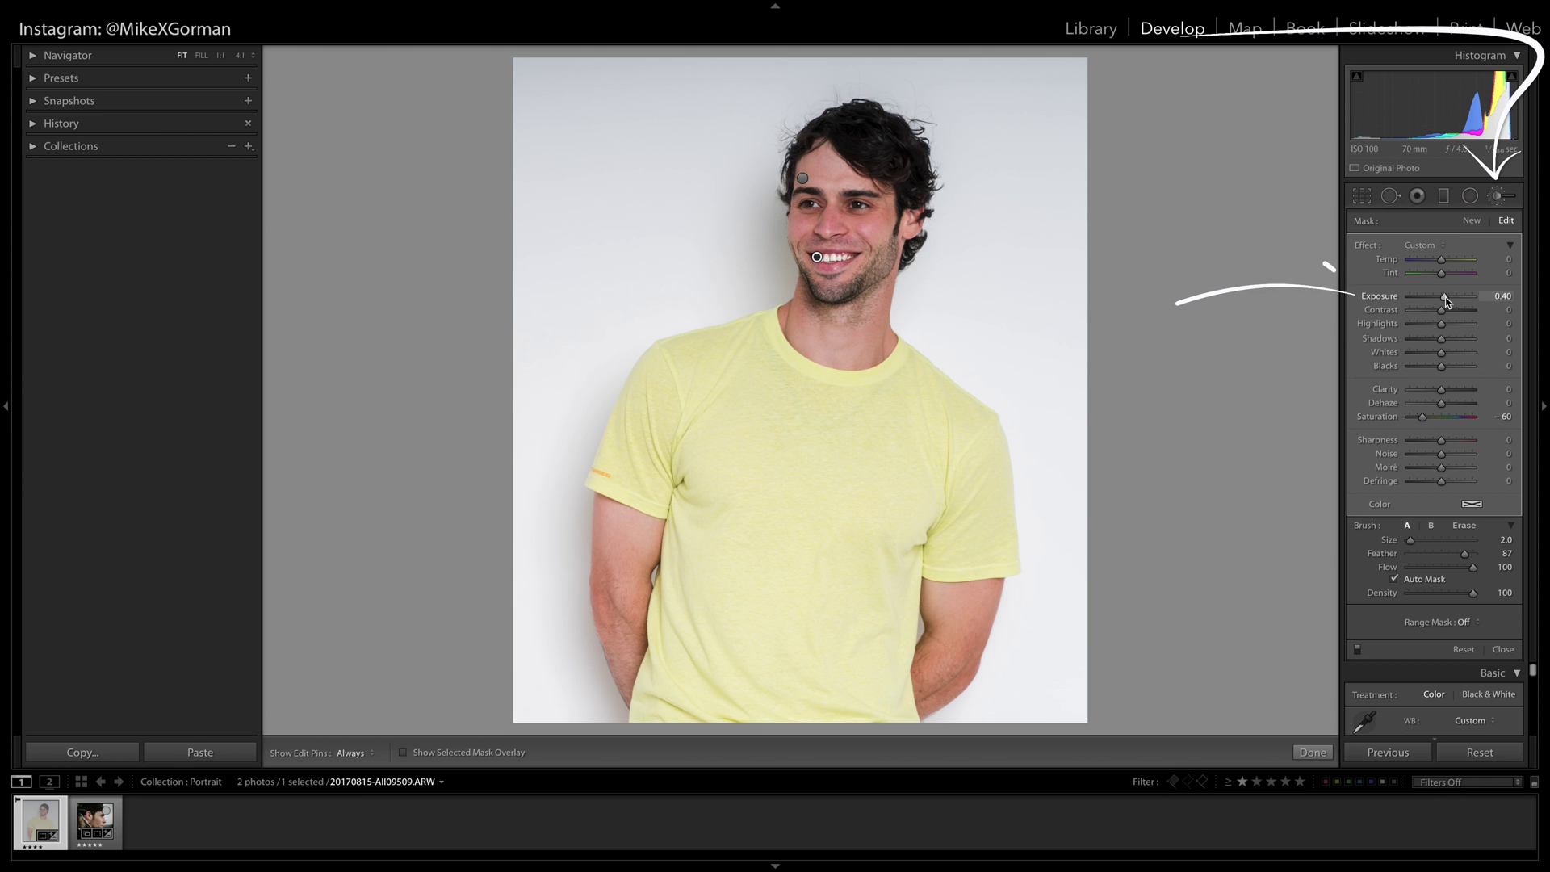
Step: Soften the teeth mask's effect to exposure 0.10 and saturation −15, and close the Adjustment Brush
{"action": "left_click_drag", "start_coordinate": [1445, 297], "coordinate": [1444, 301]}
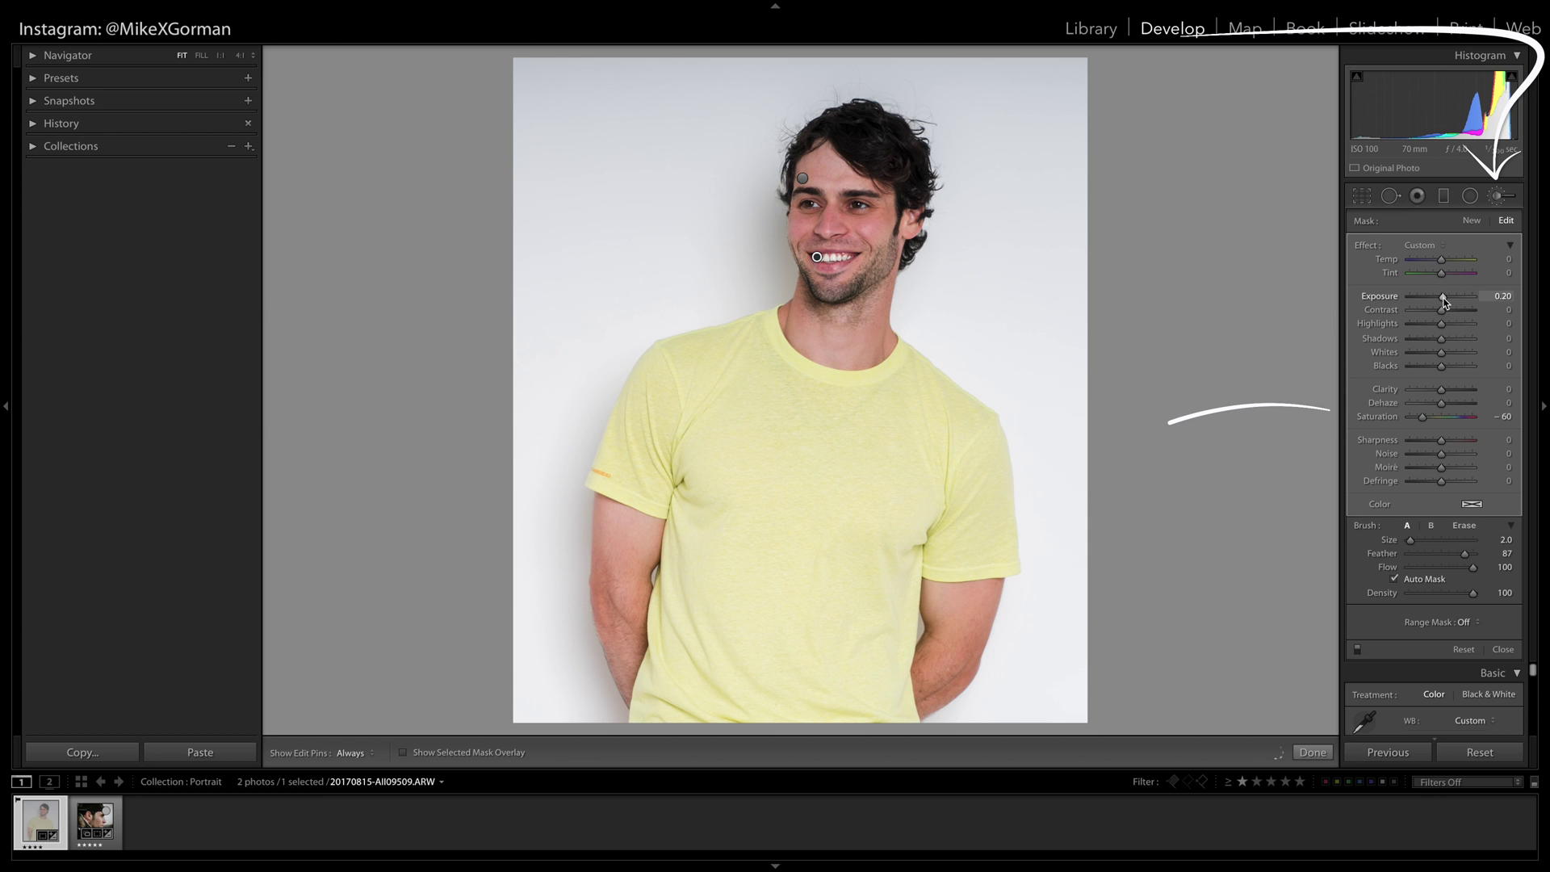
{"action": "left_click_drag", "start_coordinate": [1423, 417], "coordinate": [1426, 419]}
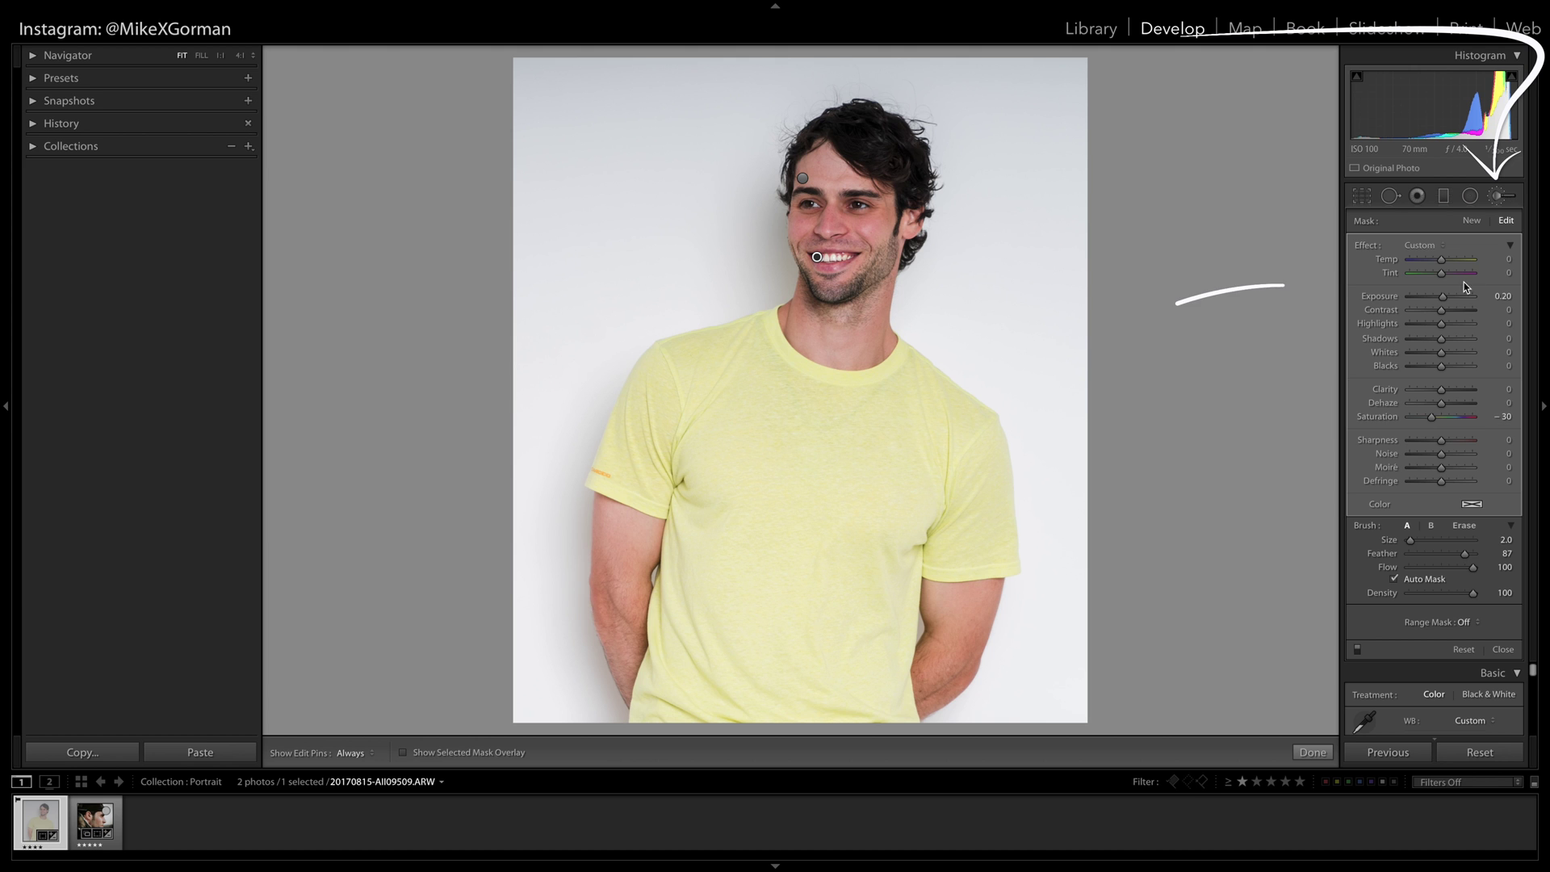
{"action": "left_click_drag", "start_coordinate": [1443, 297], "coordinate": [1441, 297]}
{"action": "left_click_drag", "start_coordinate": [1433, 416], "coordinate": [1437, 417]}
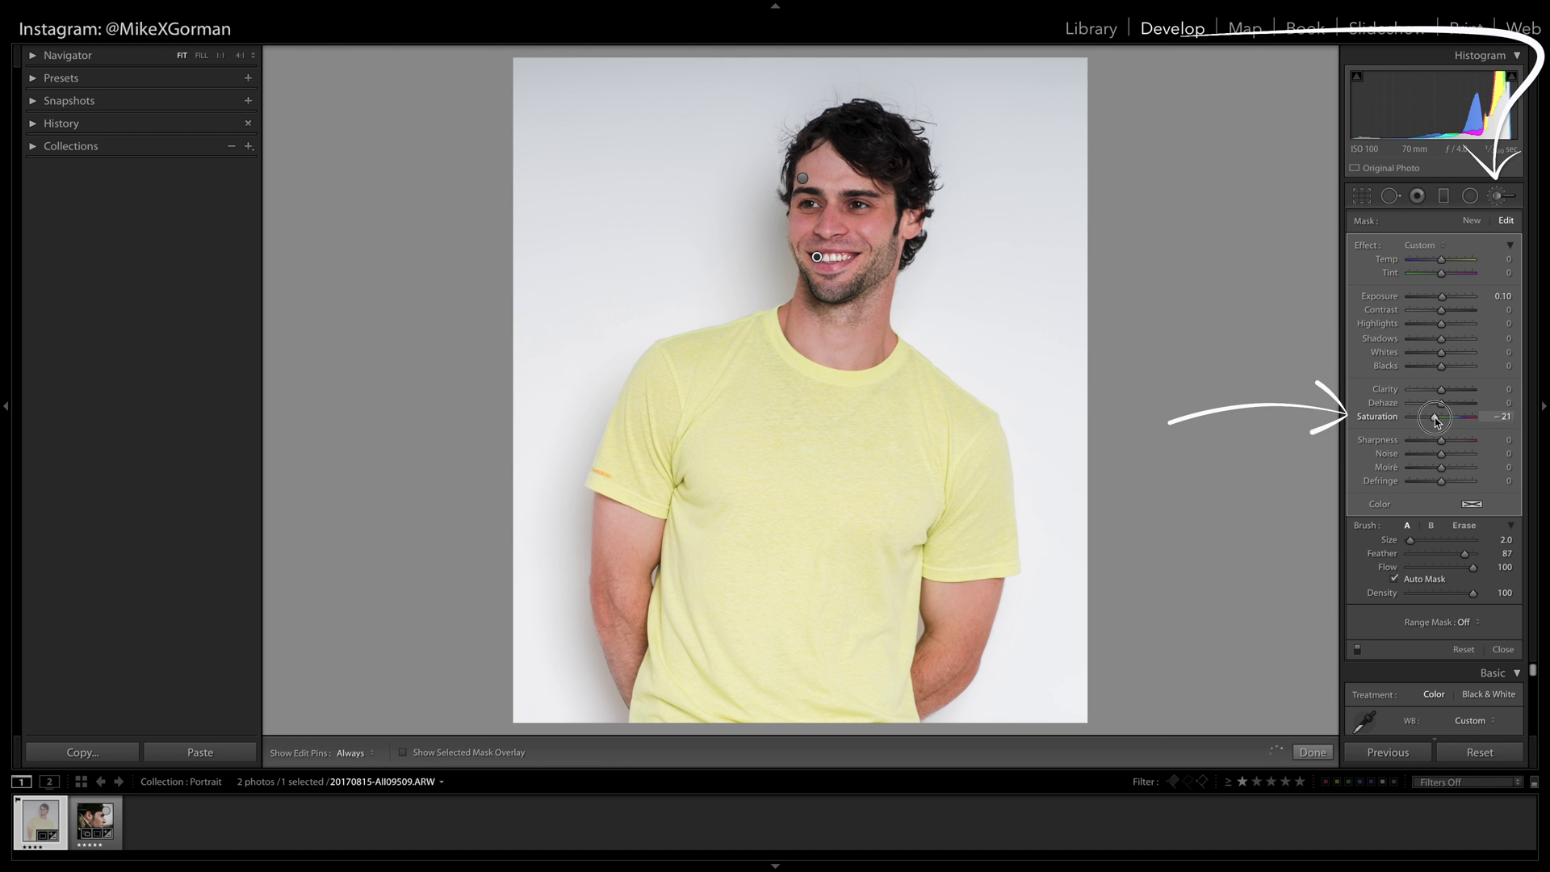
{"action": "left_click", "coordinate": [1313, 752]}
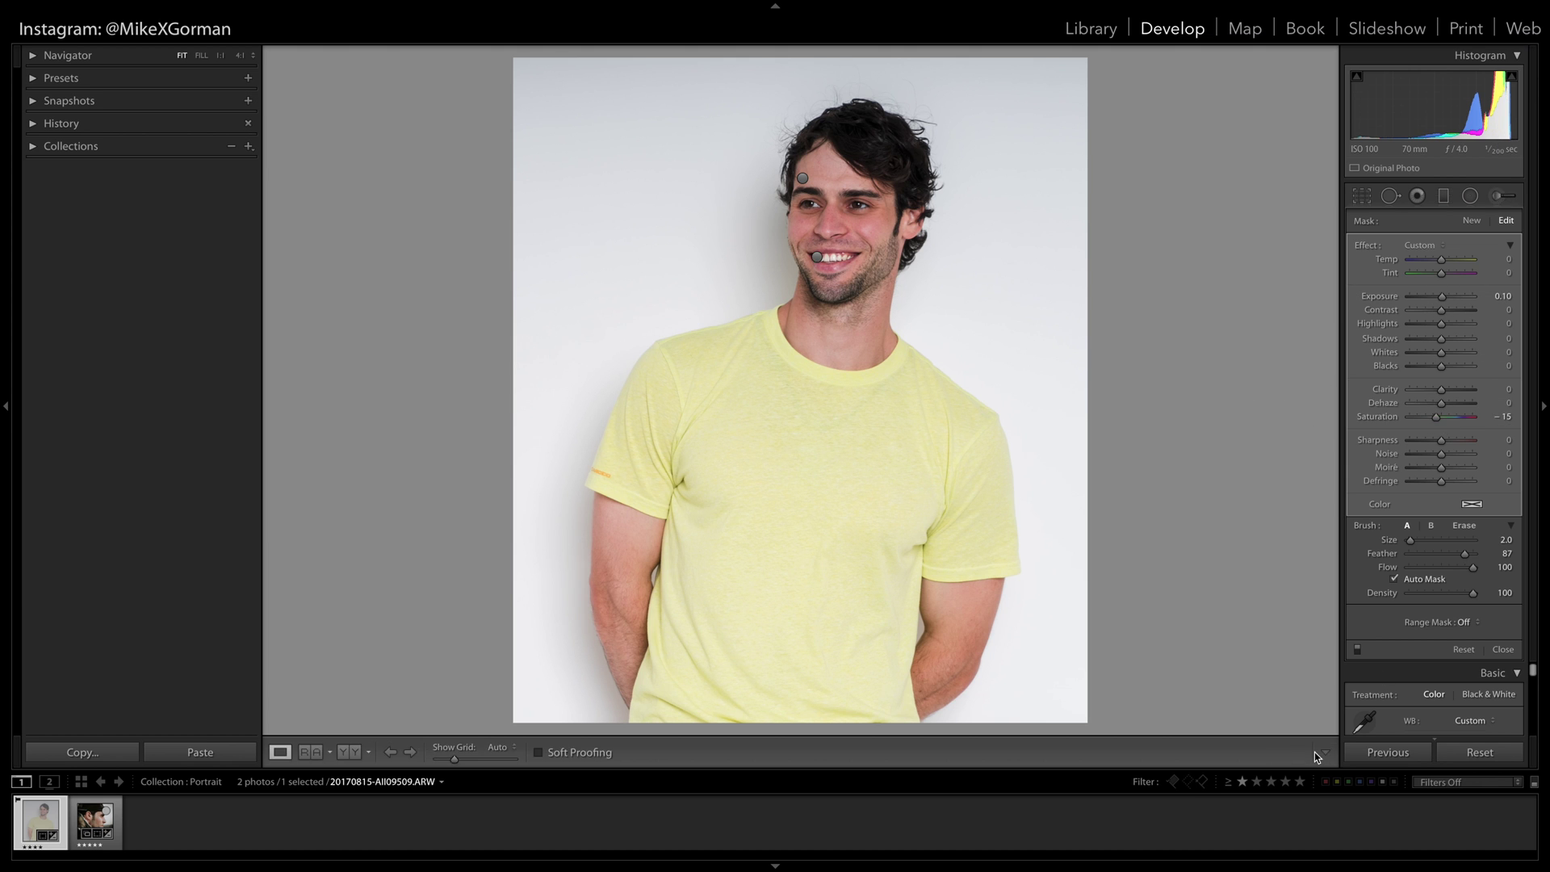